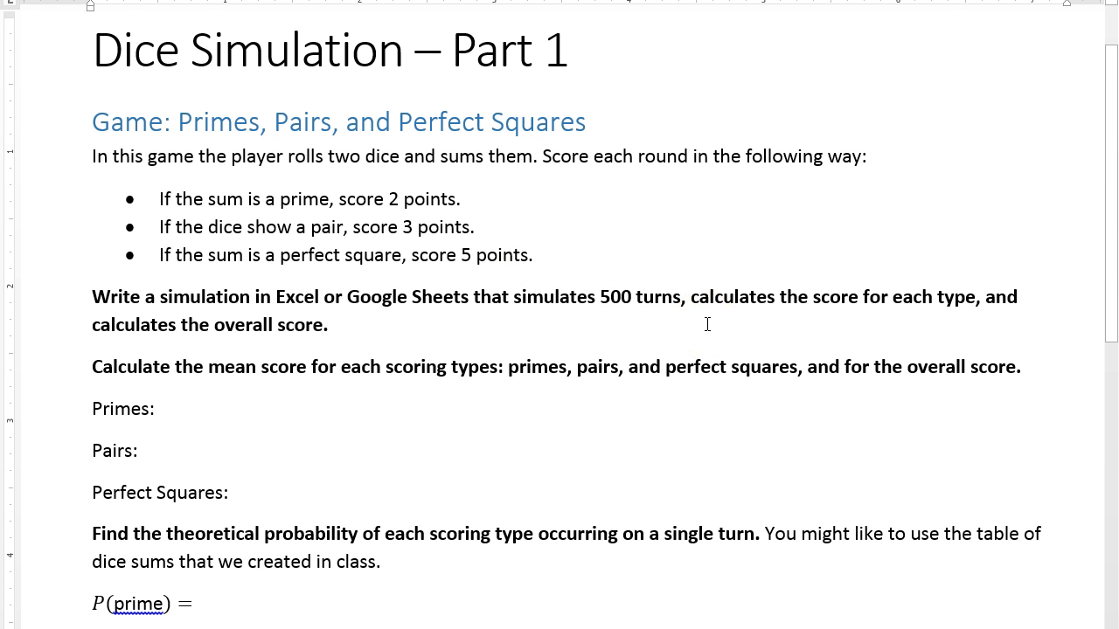
Switch from the Word Dice Simulation brief to the Google Sheets dice table
key(alt+Tab)
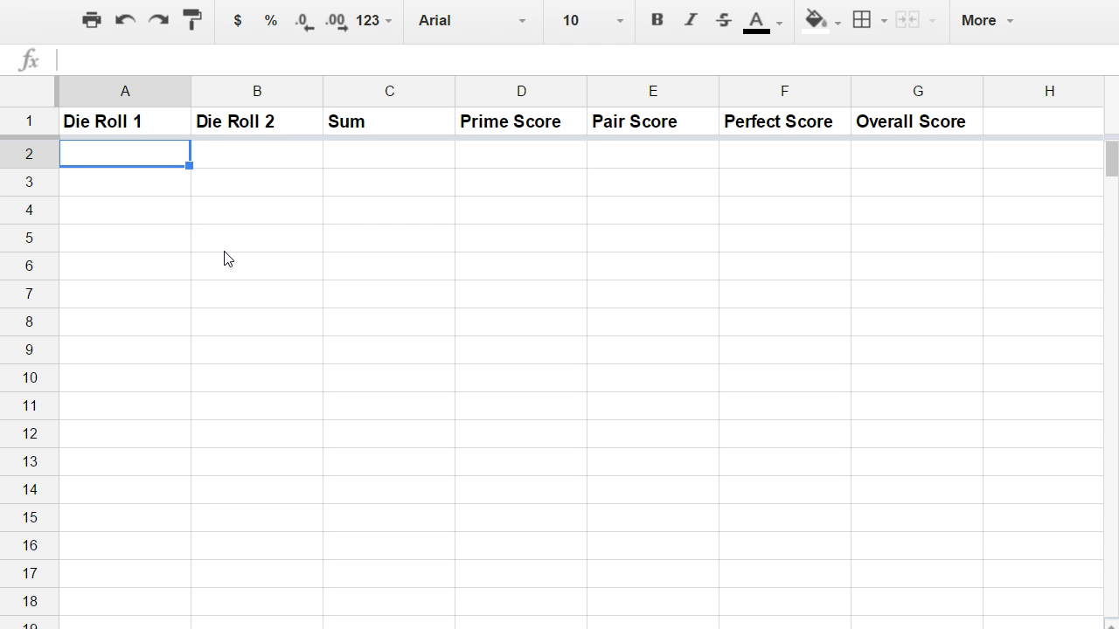
Fill A2 and B2 with =randbetween(1,6) random die rolls
text(=randbetwe)
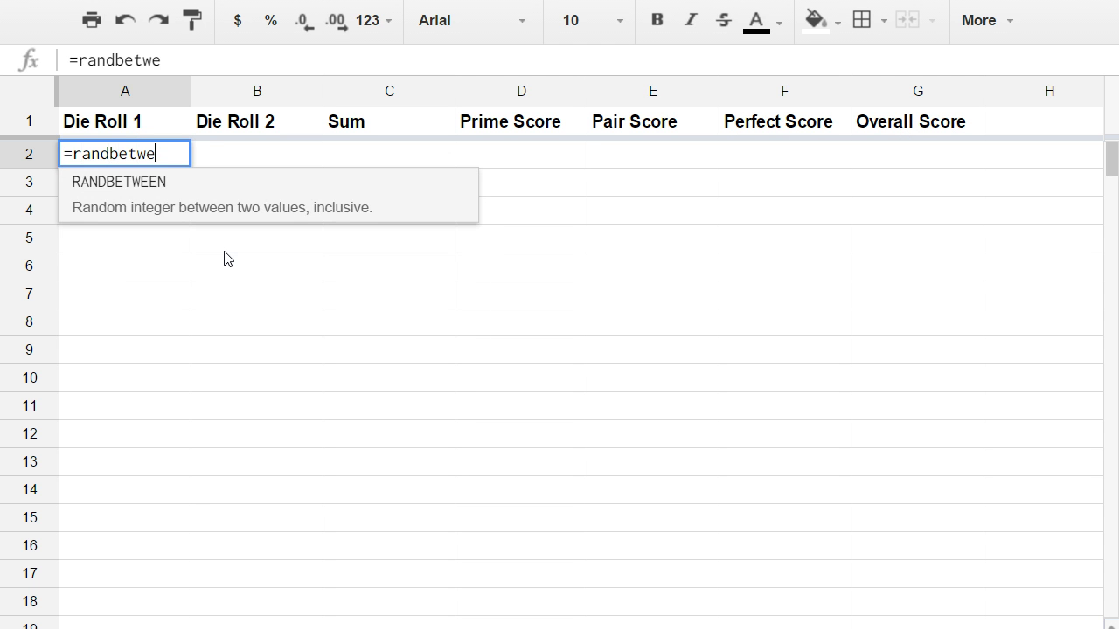
text(en(1,6))
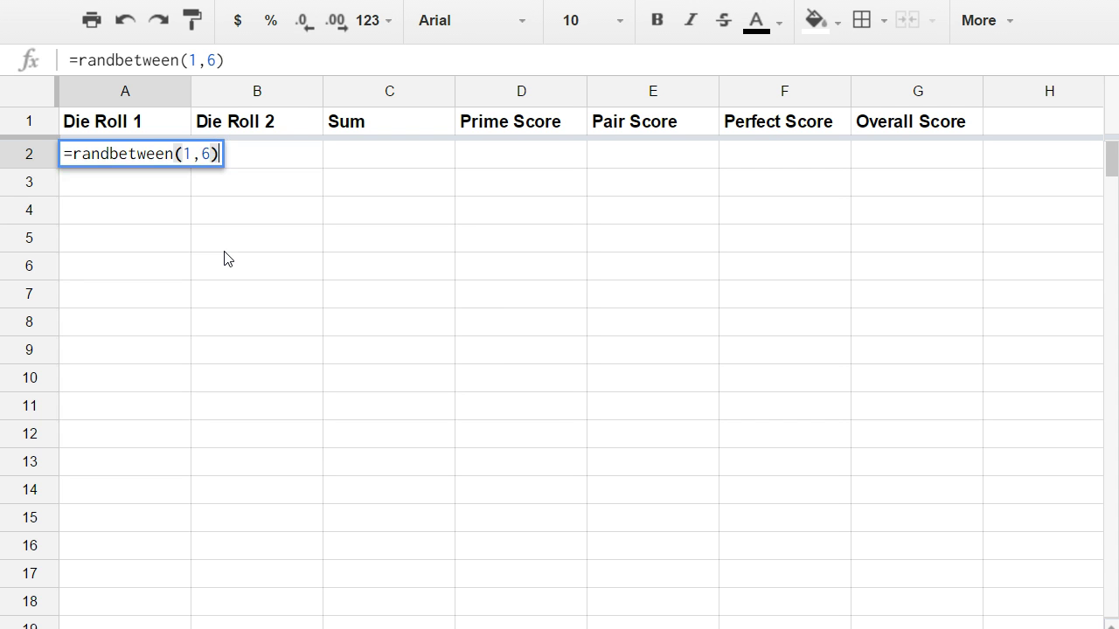
key(Return)
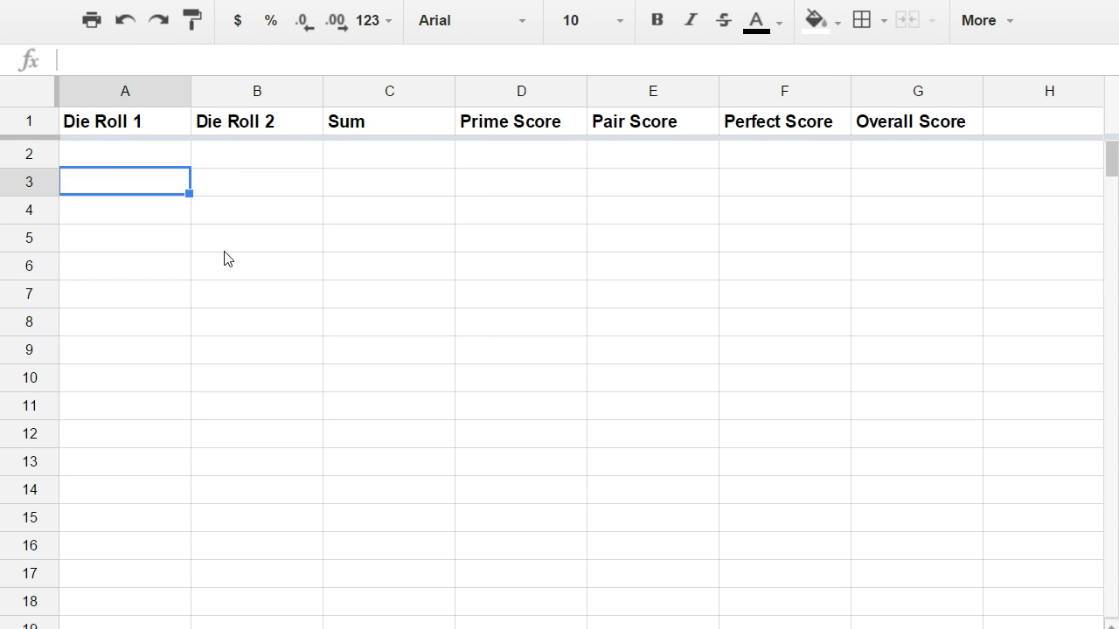
key(Up)
key(shift+Right)
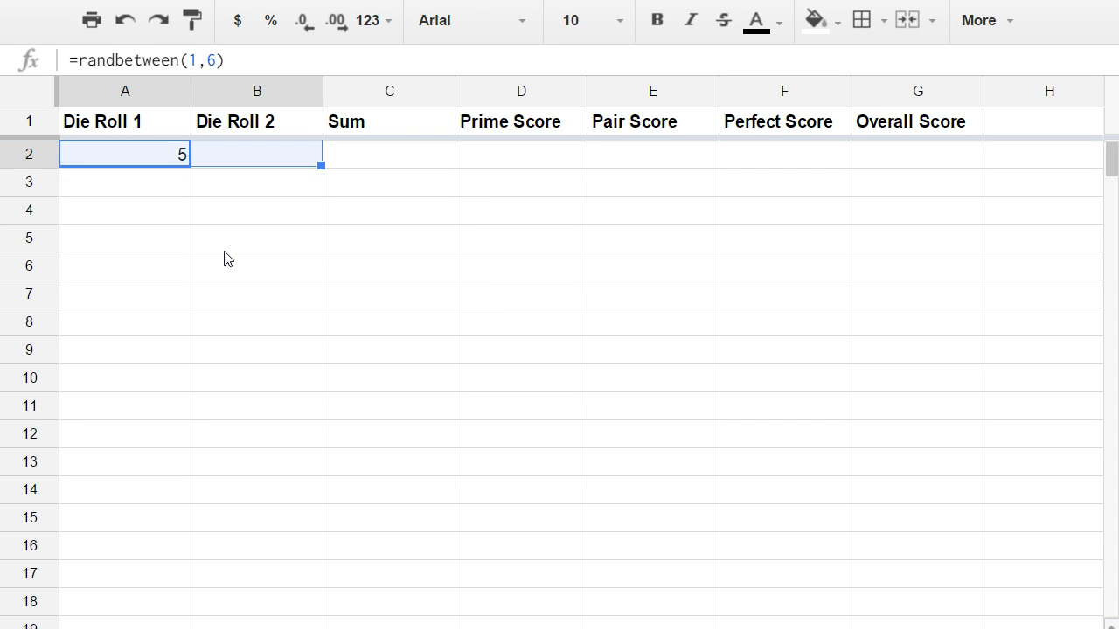
key(ctrl+r)
Enter =A2+B2 in C2 as the Sum of the two dice
key(Right)
key(Right)
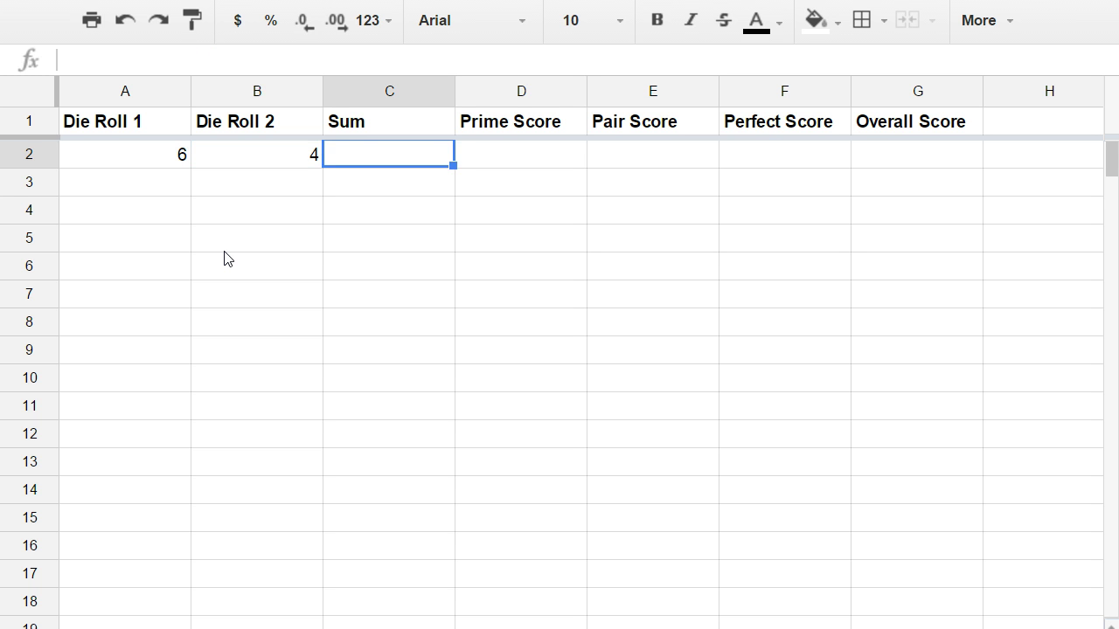
text(=)
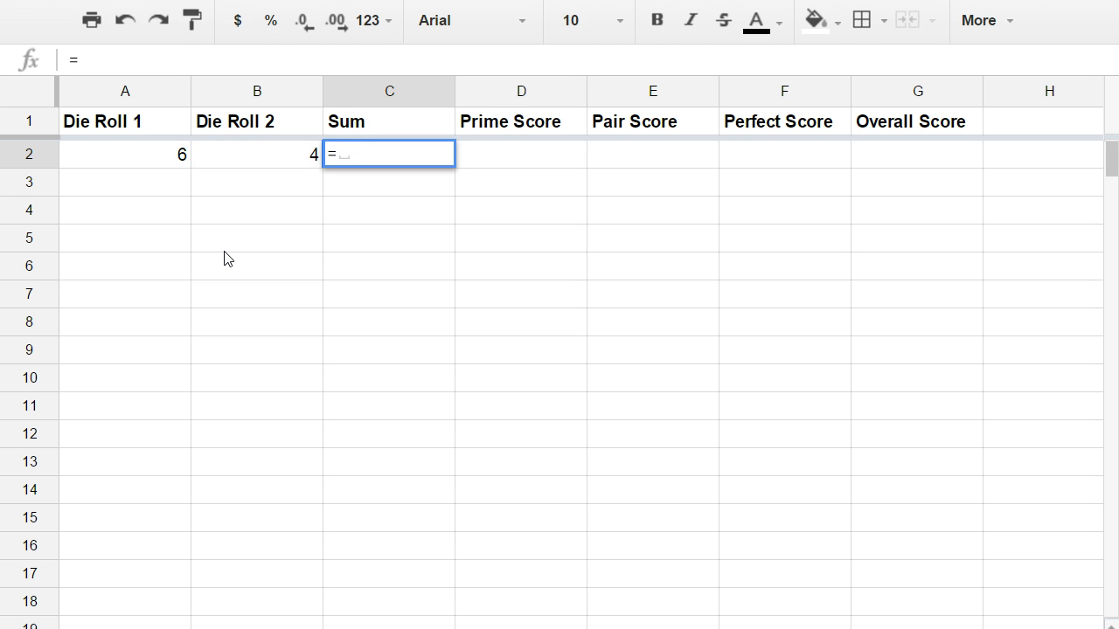
click(155, 153)
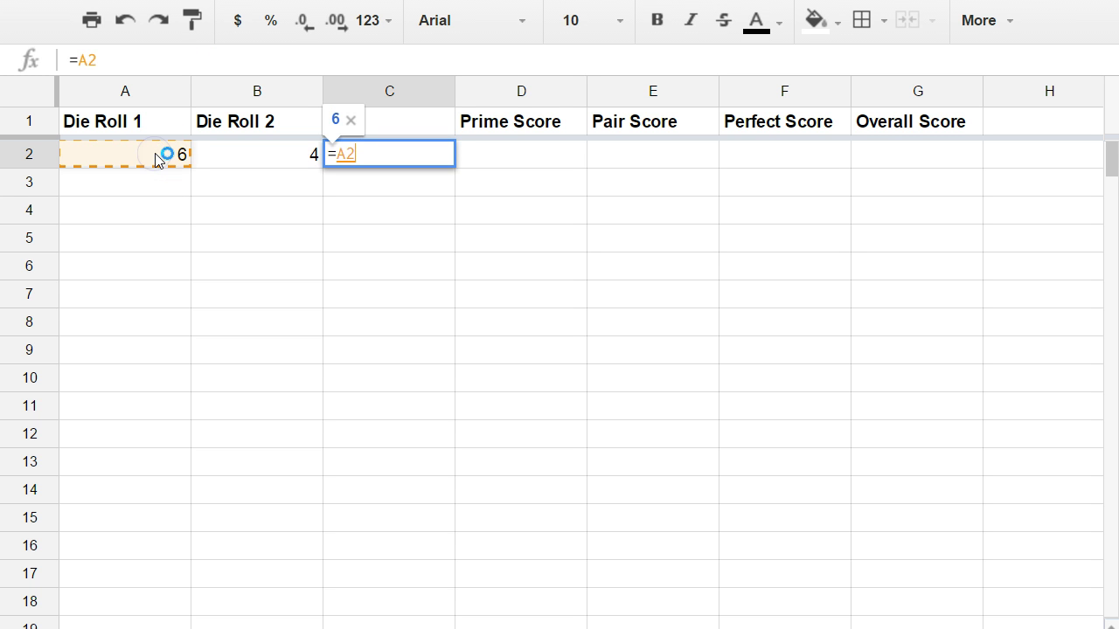
text(+)
click(225, 164)
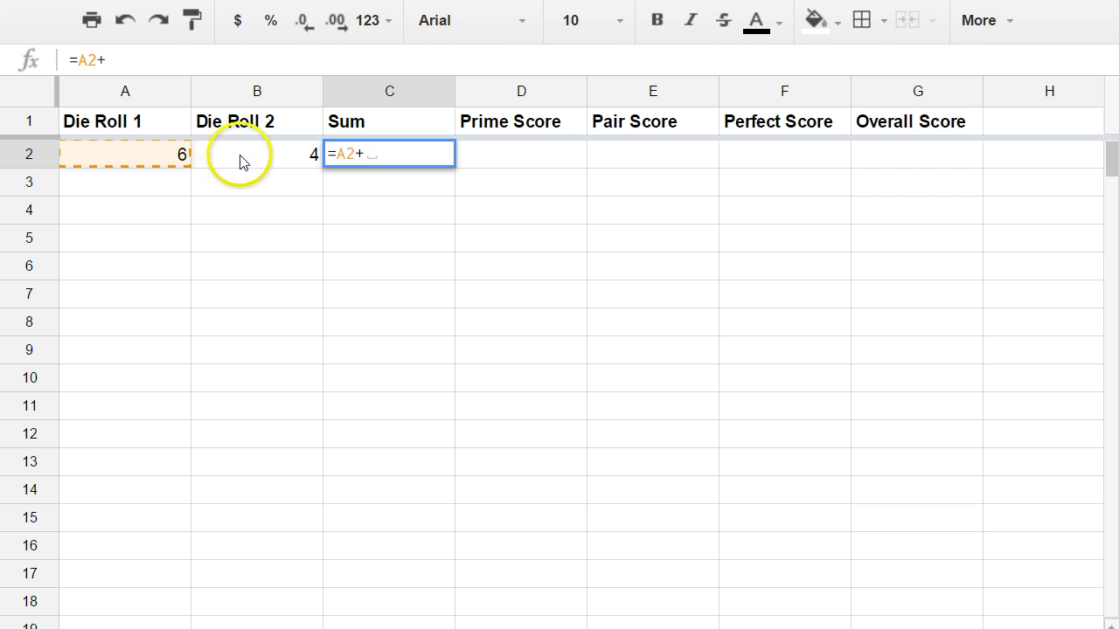
key(Return)
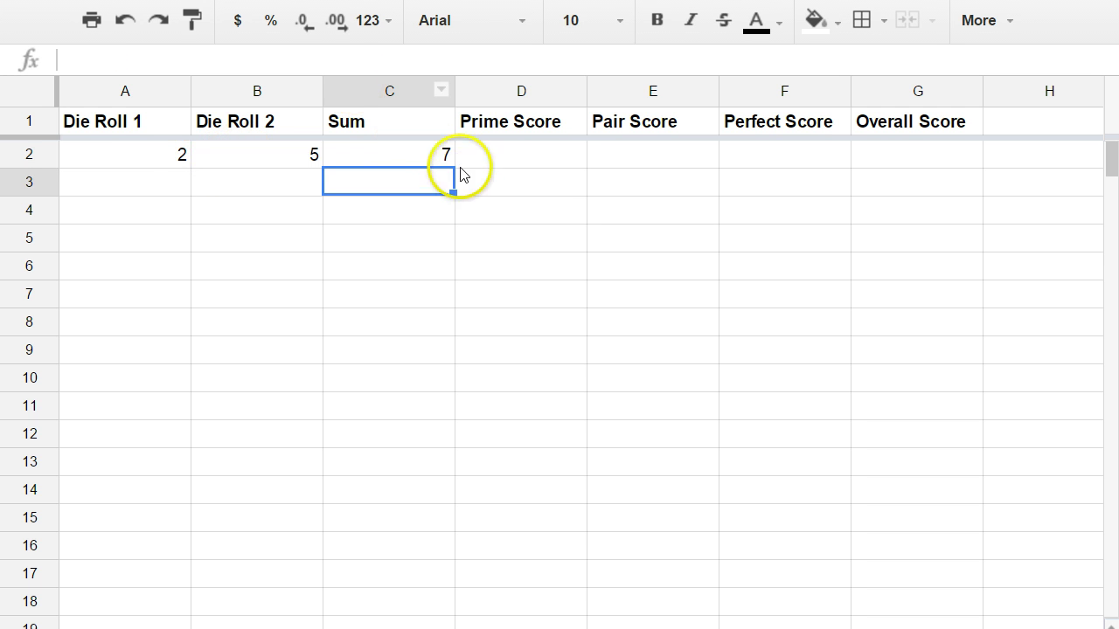
click(421, 153)
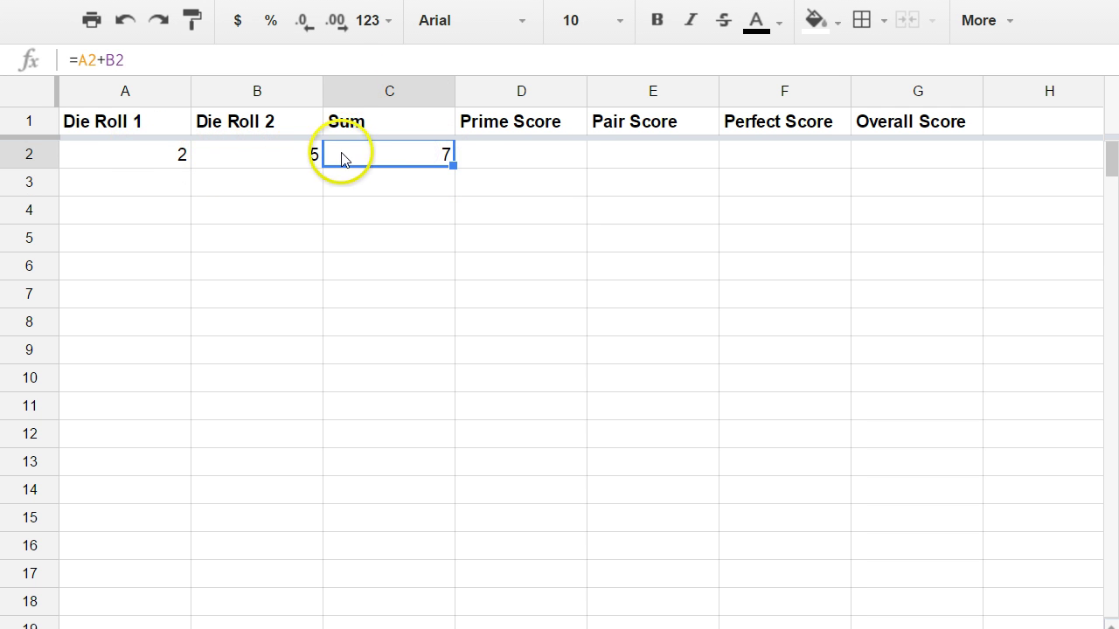
click(482, 163)
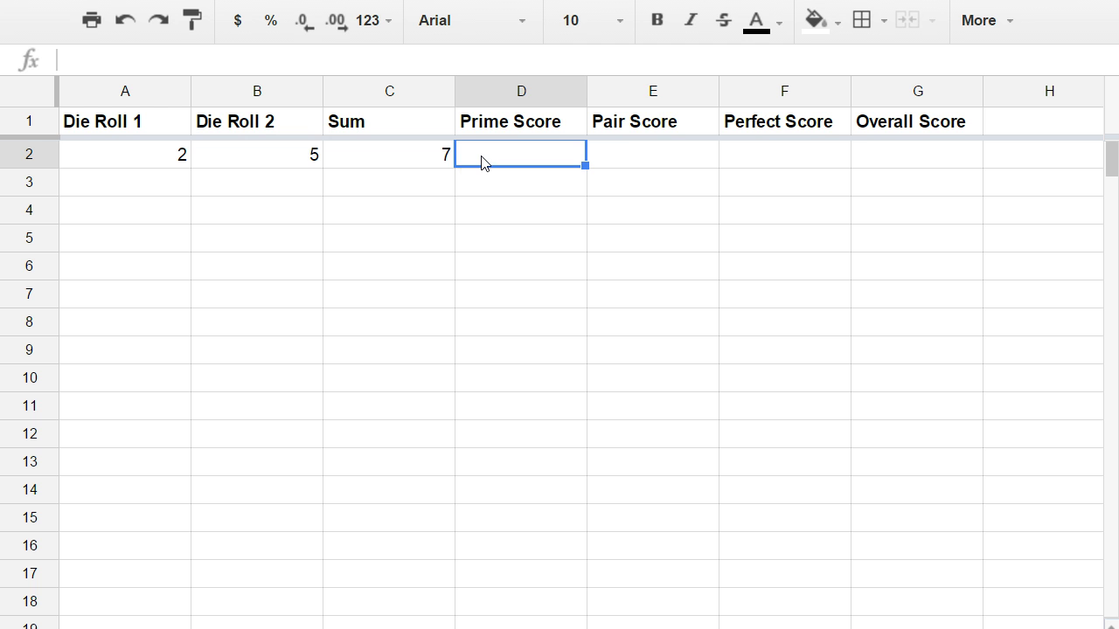
Enter =if(a2=b2,3,0) in E2 for the Pair Score
click(656, 156)
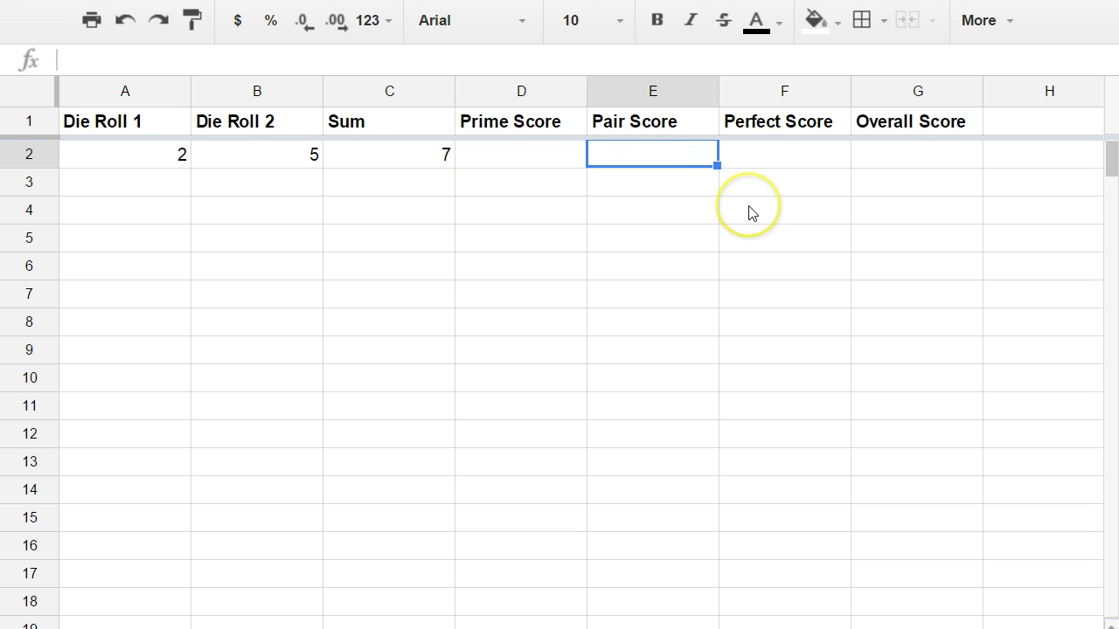
text(=)
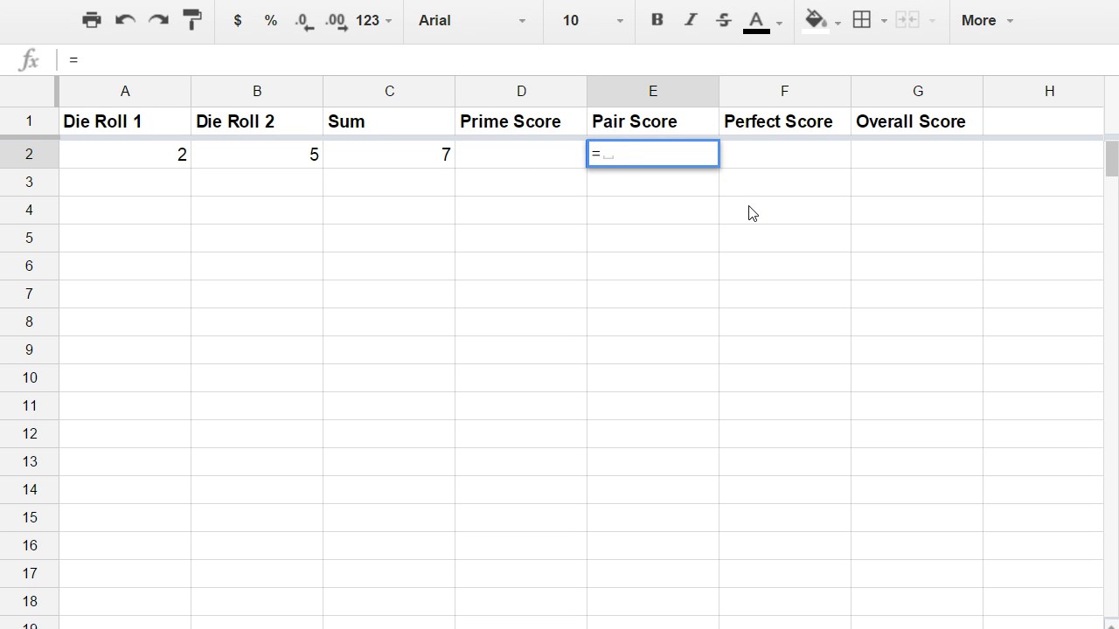
text(if()
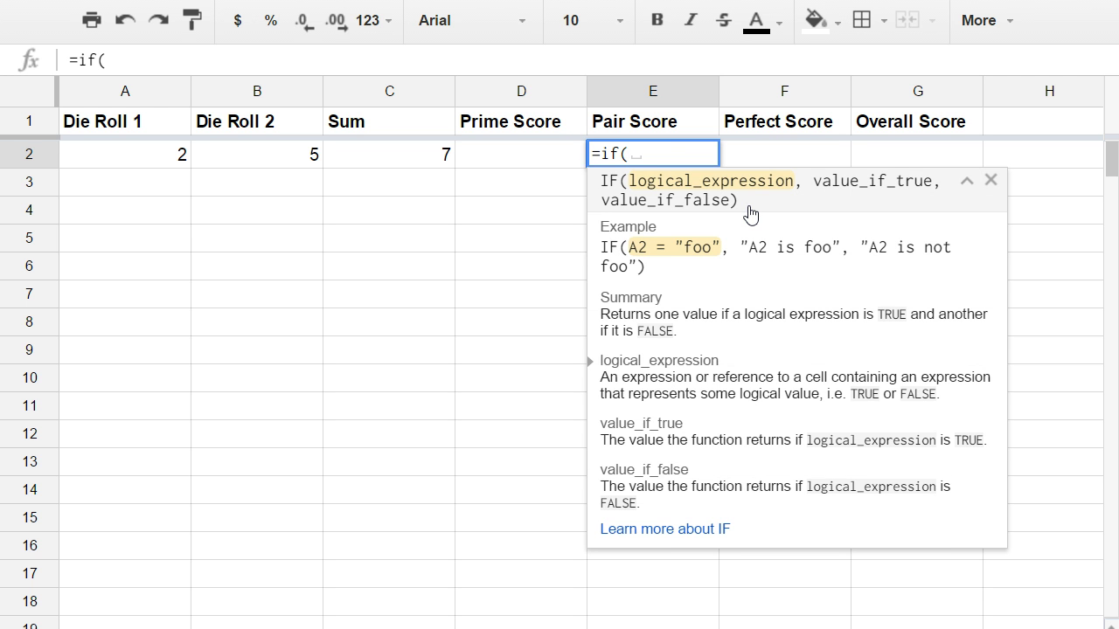
text(a2=b2)
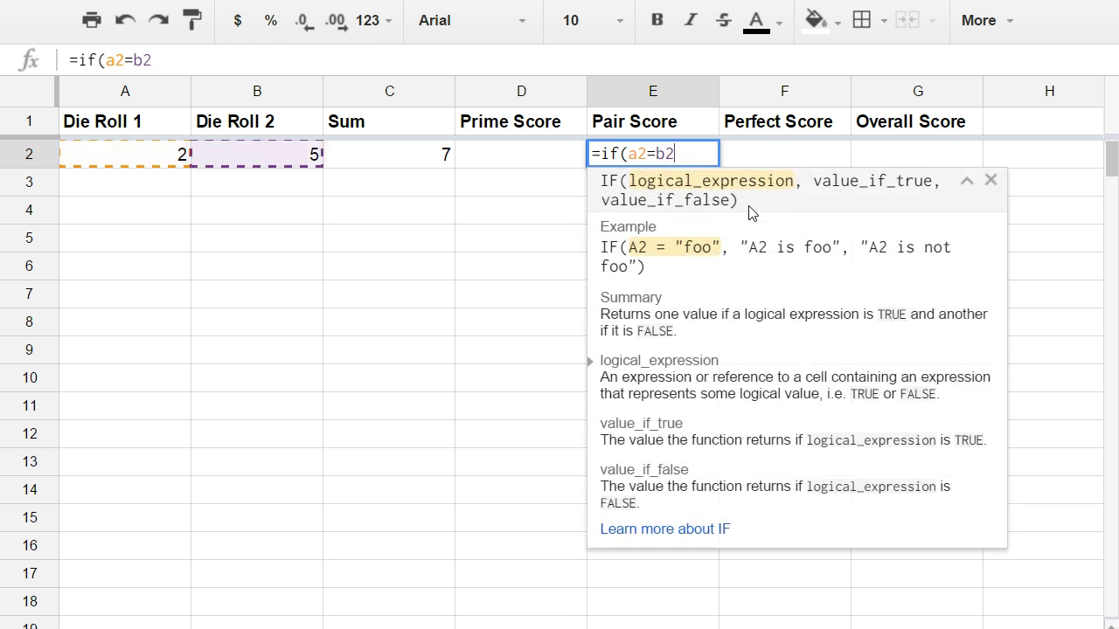
text(,)
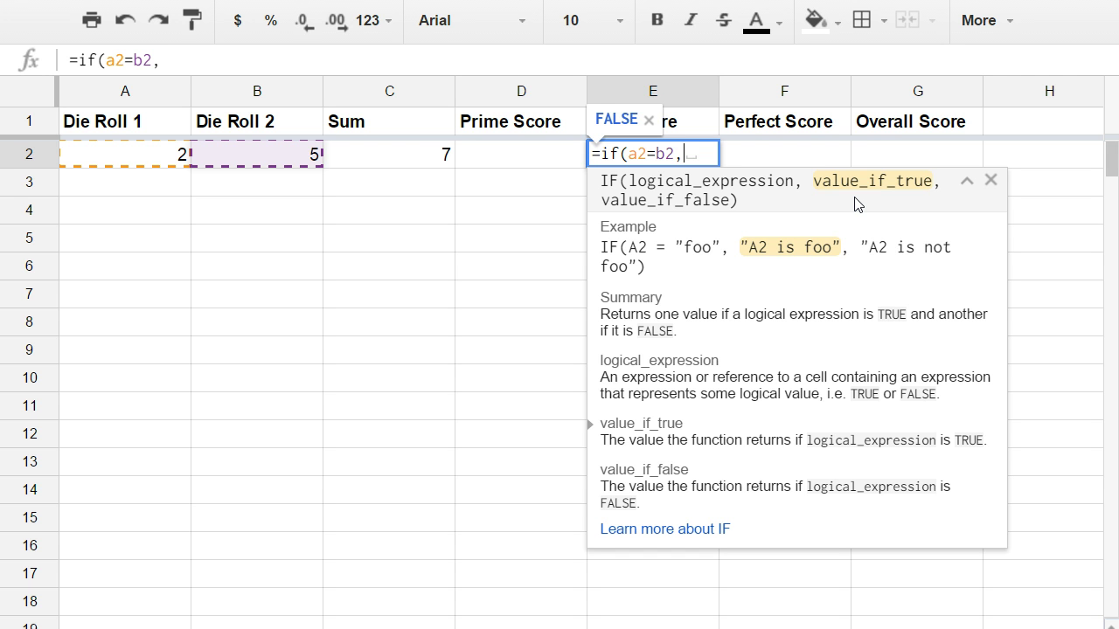
text(3,)
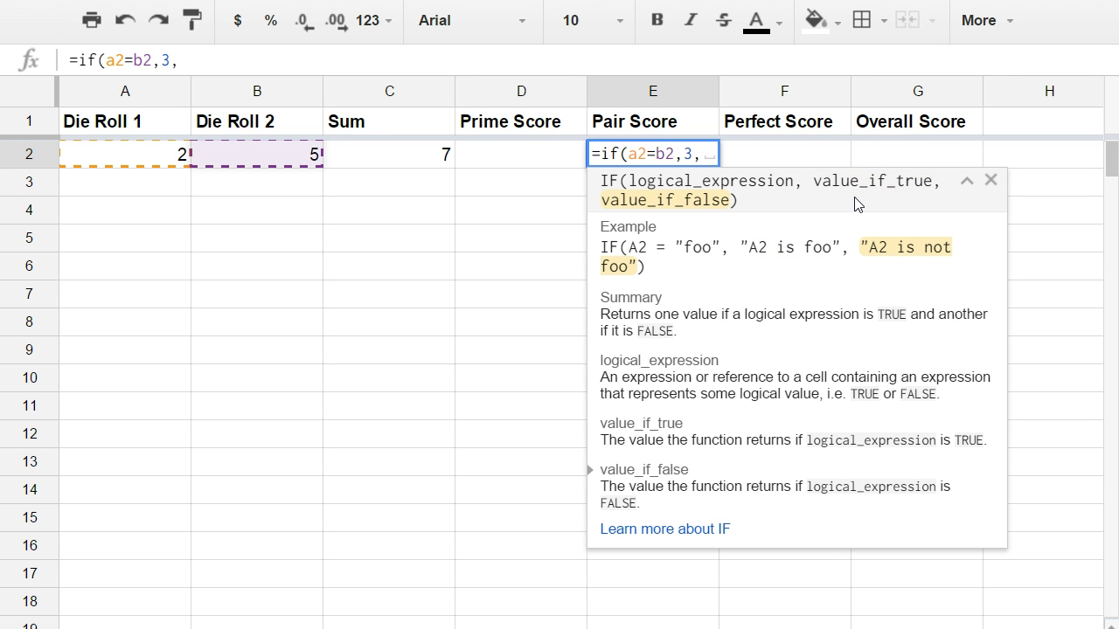
text(0)
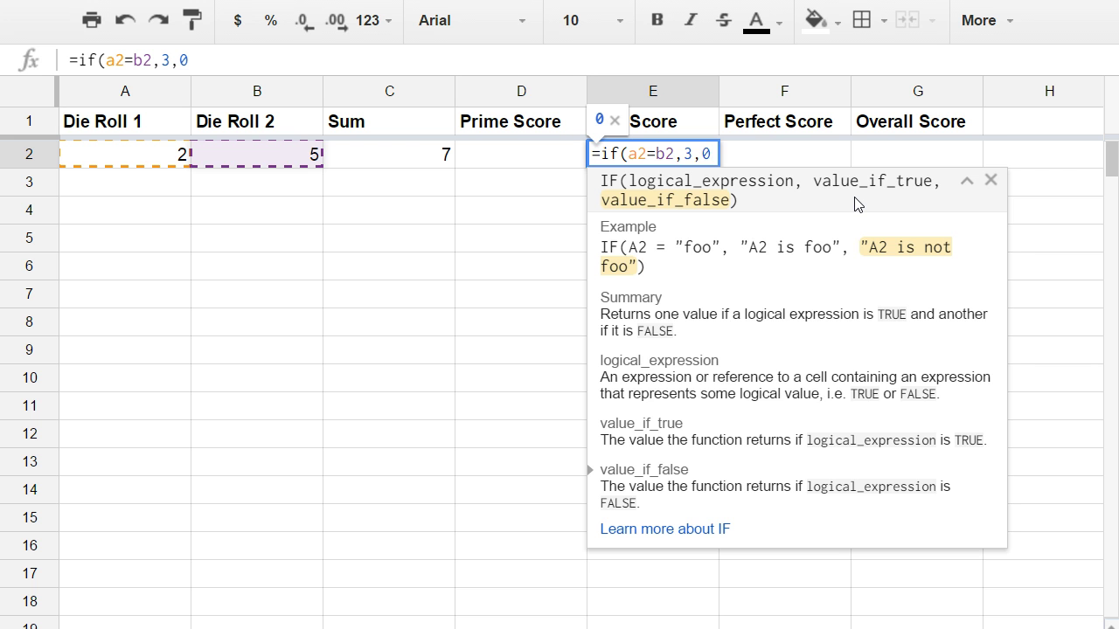
text())
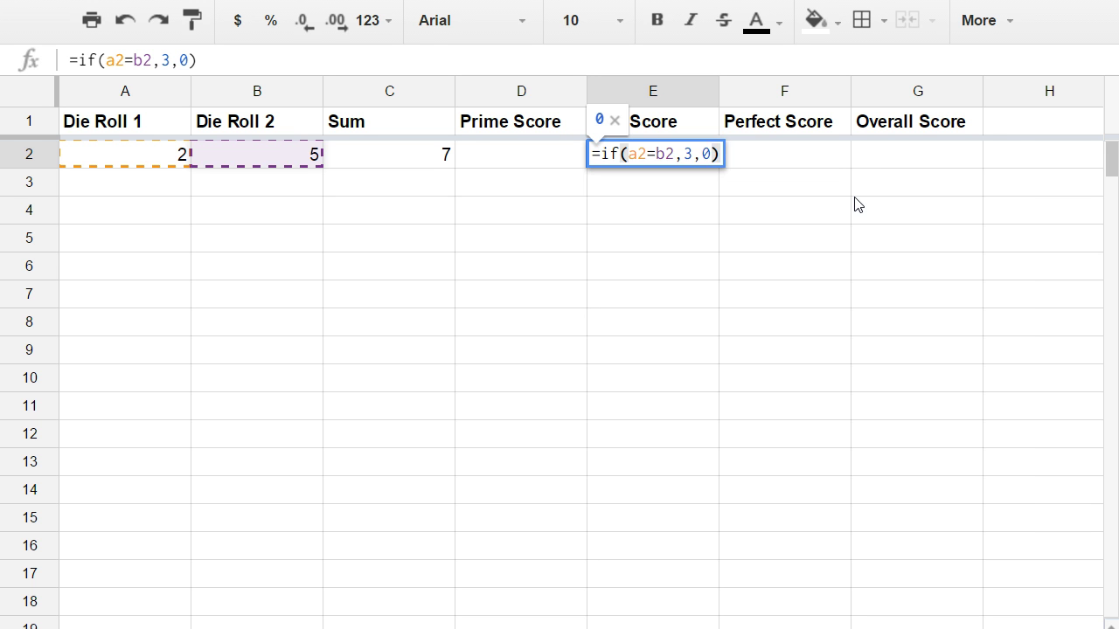
key(Return)
key(Up)
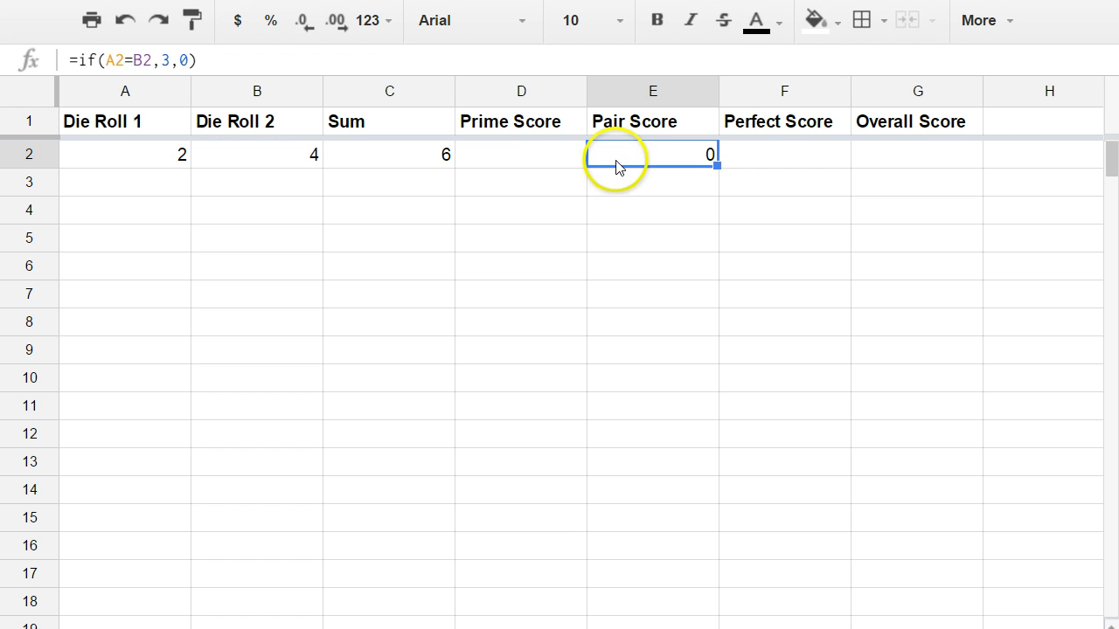
Enter =if(or(C2=2,C2=3,C2=5,C2=7,C2=11),2,0) in D2 and verify it
click(541, 158)
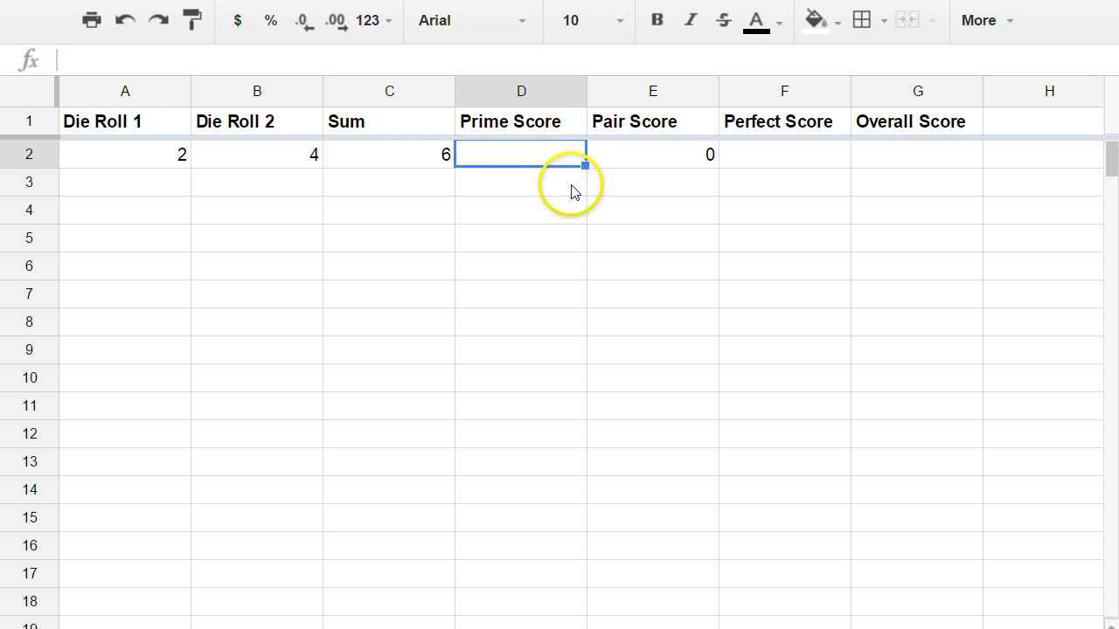
text(=if()
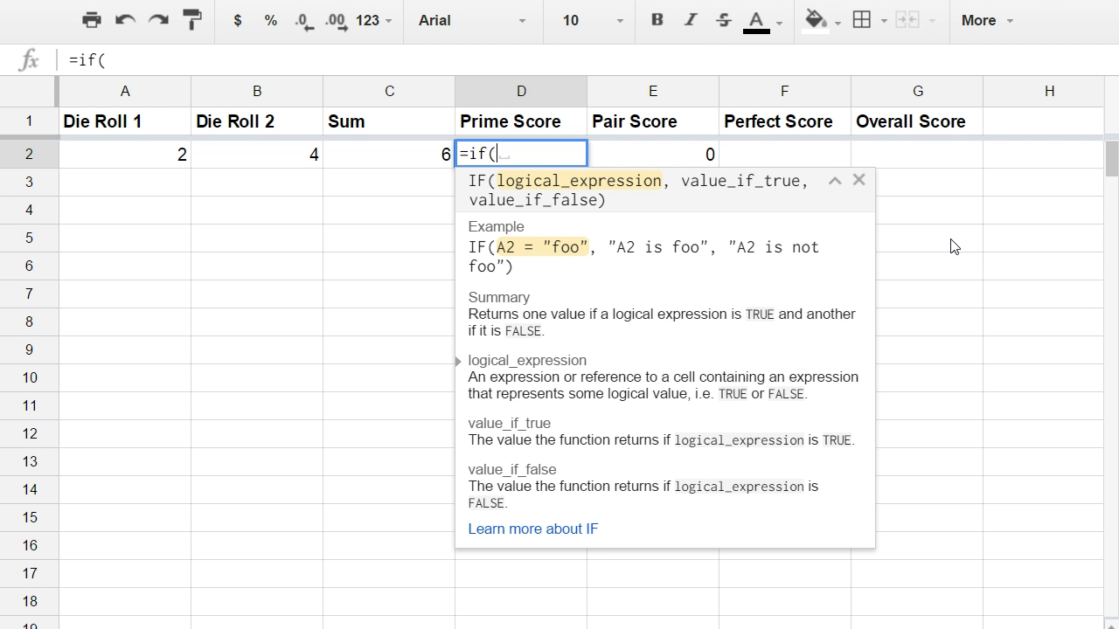
text(or()
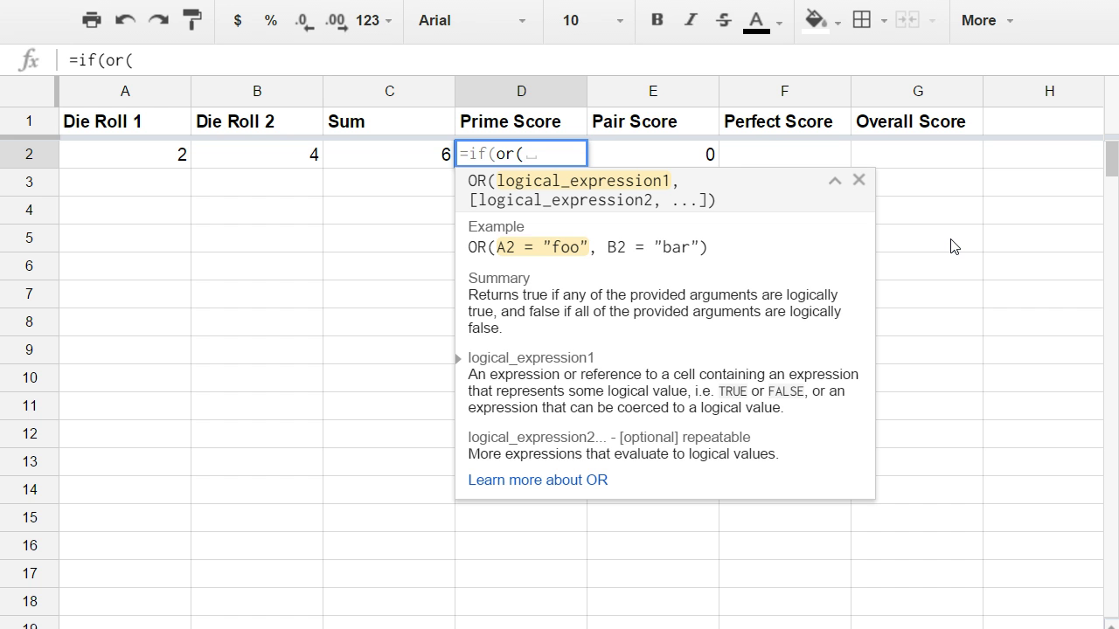
text(c2=2)
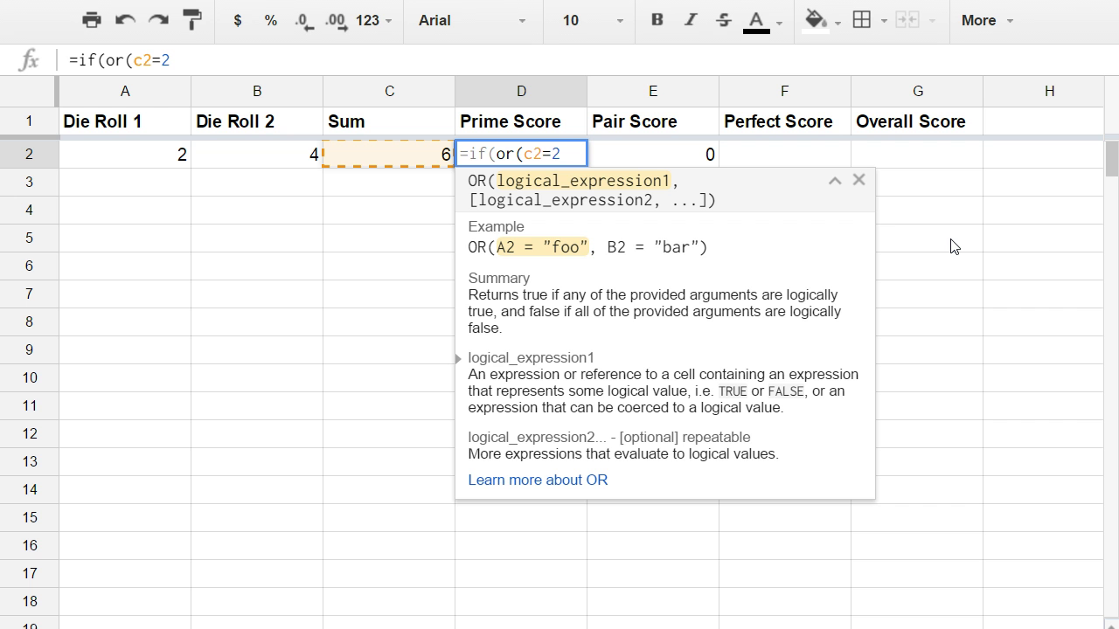
text(,)
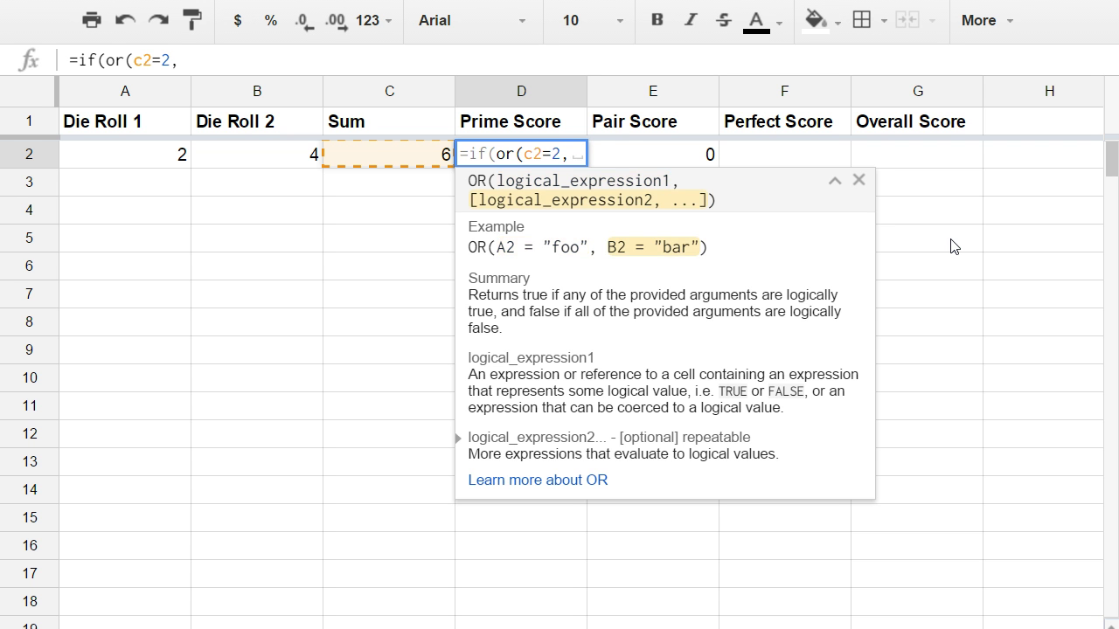
text(c2=3,)
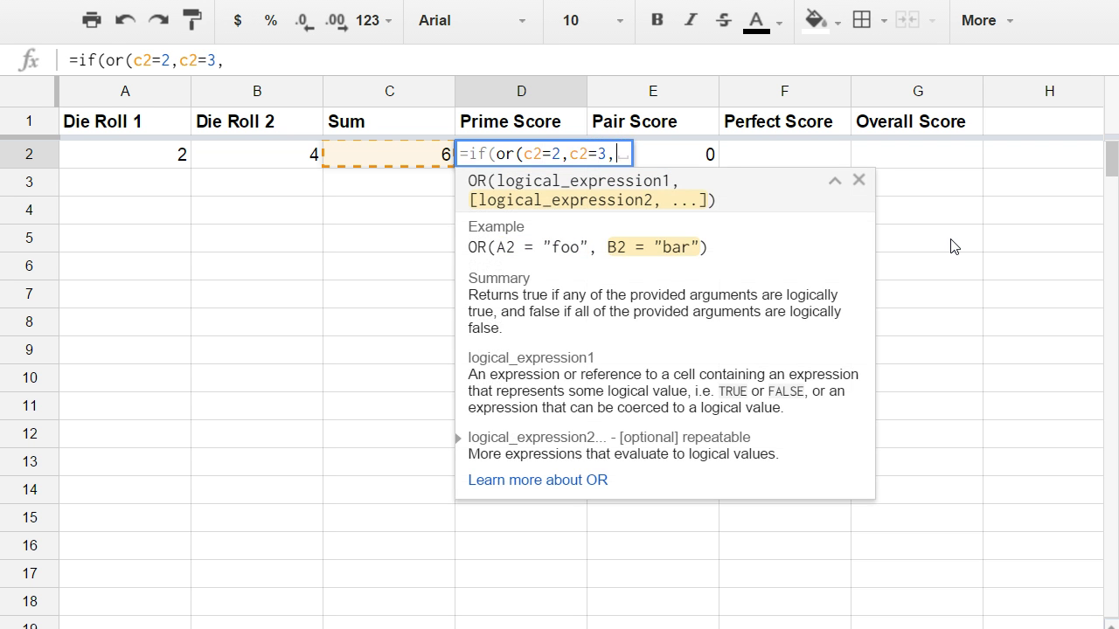
text(c2=)
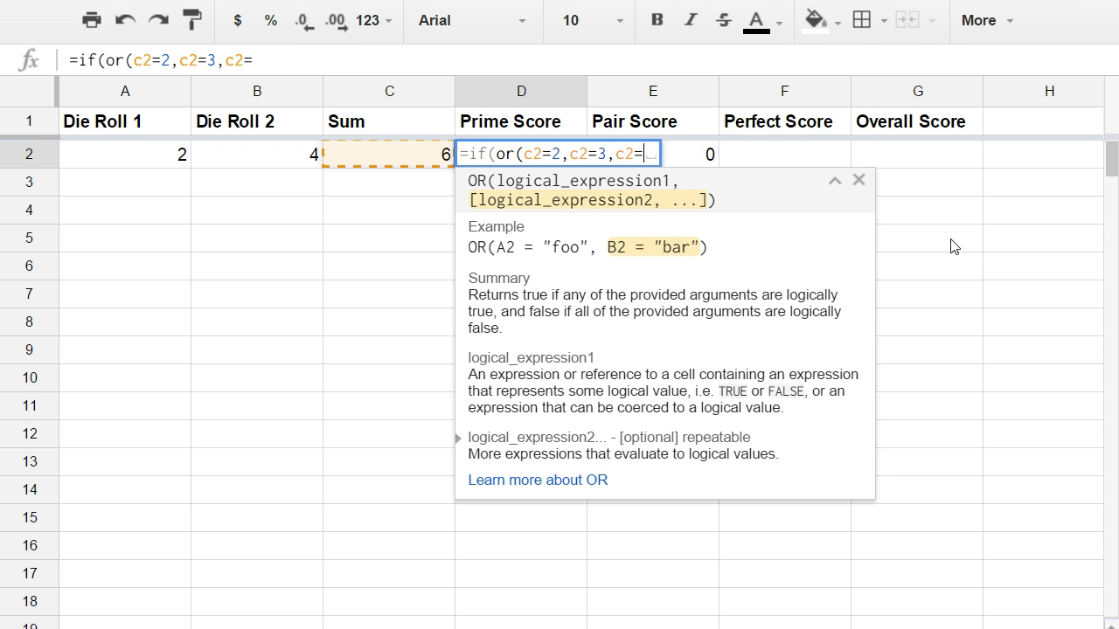
text(5,c2)
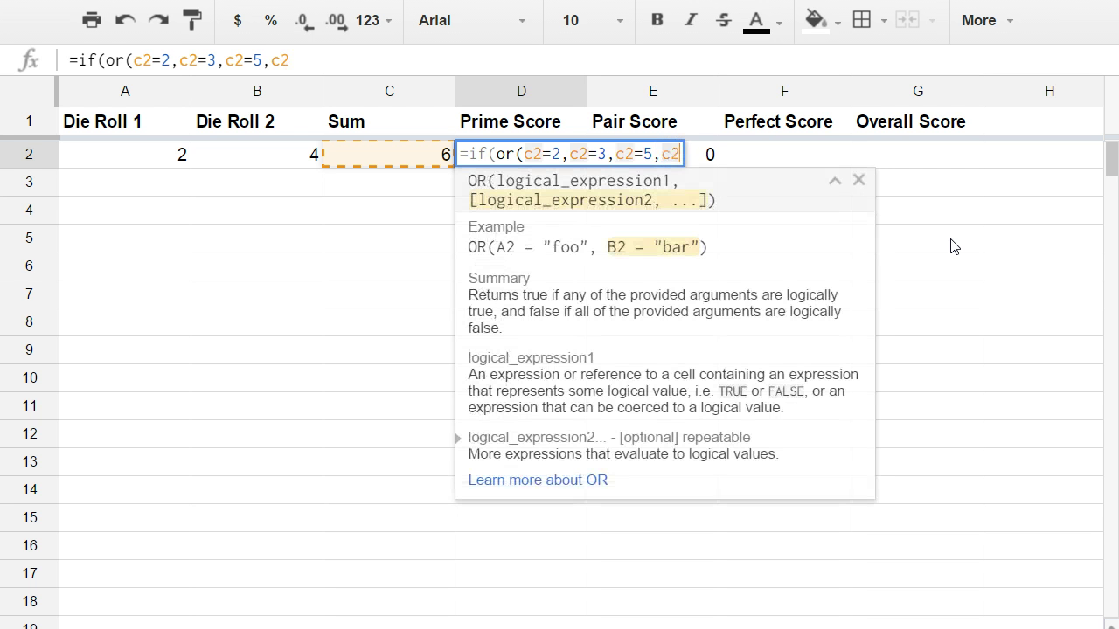
text(=7,)
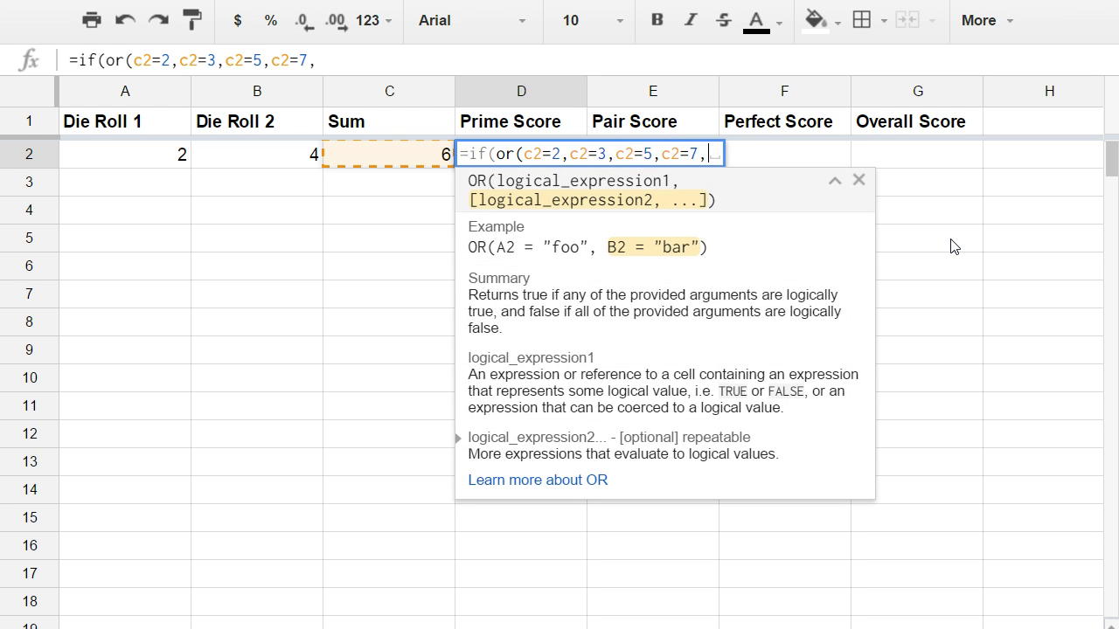
text(c2=11)
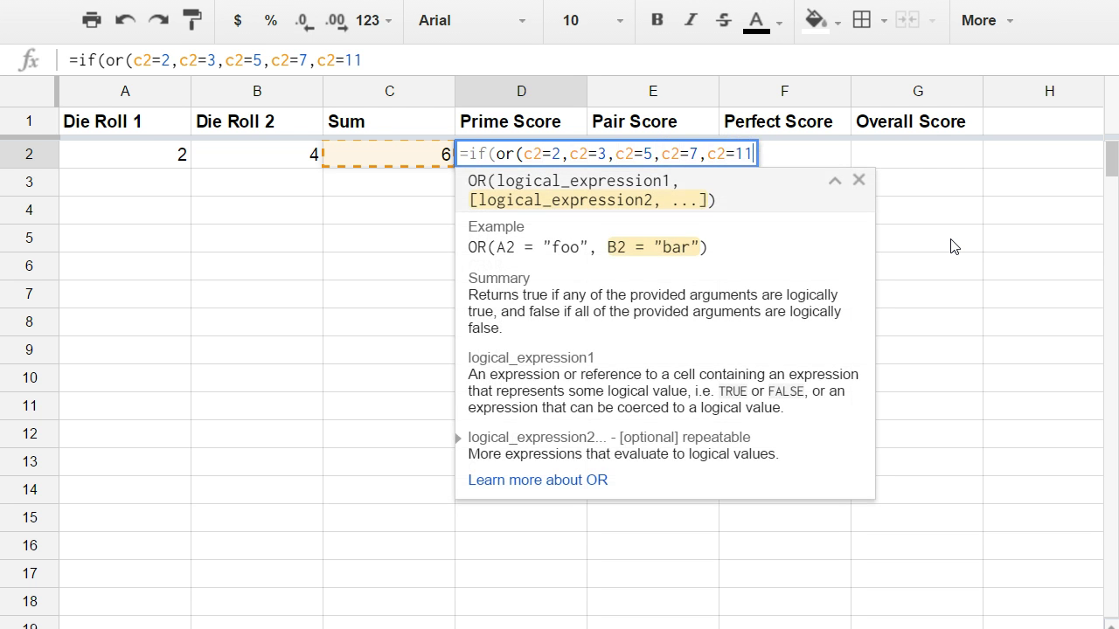
text())
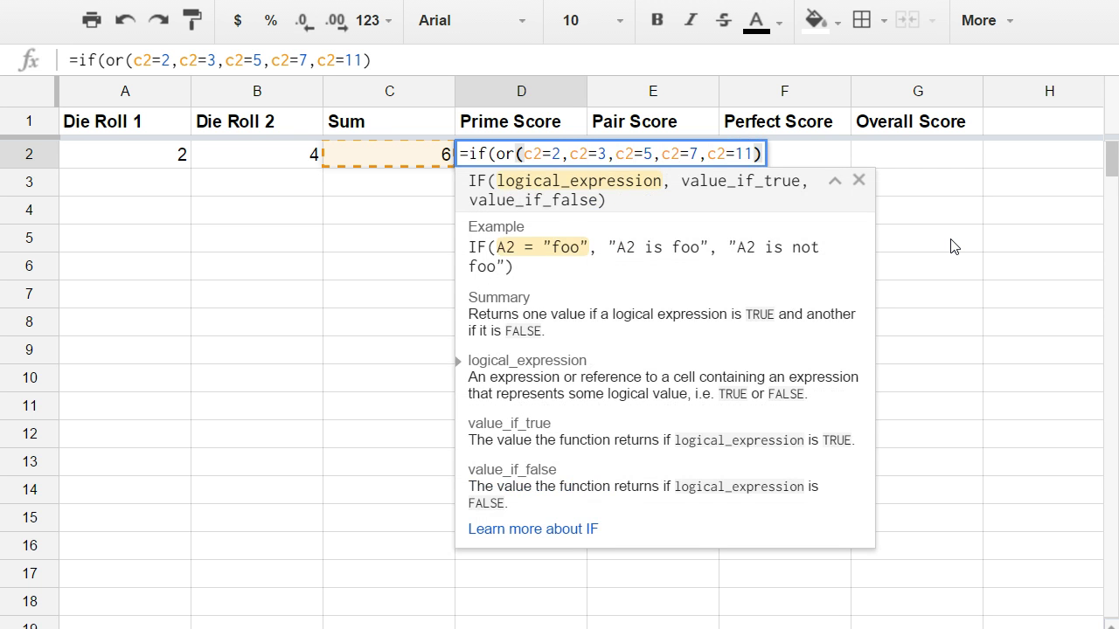
text(,)
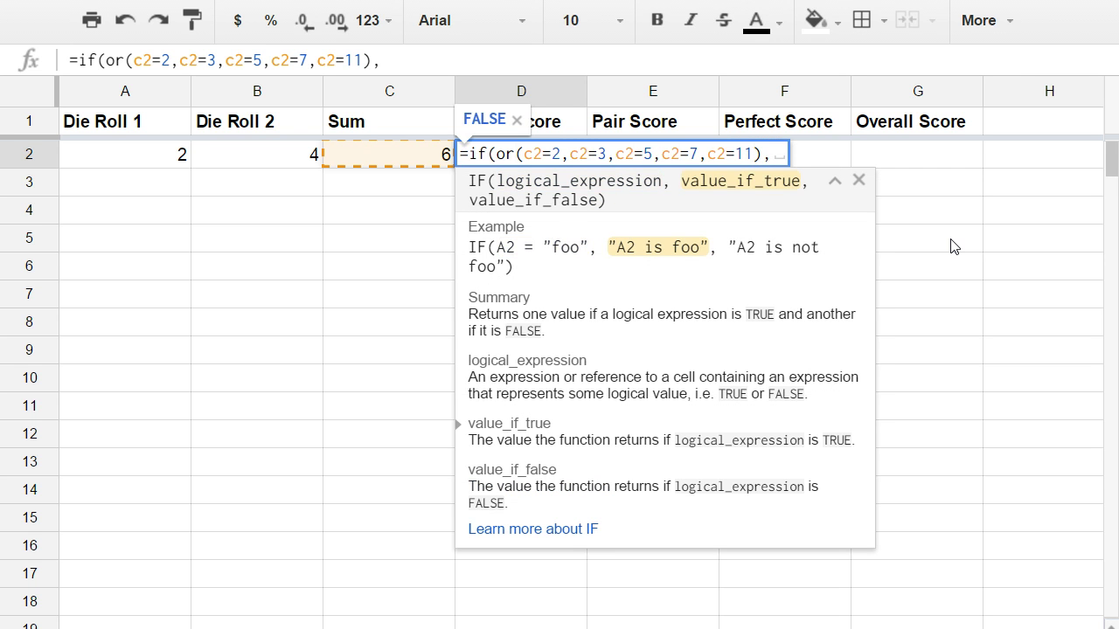
text(2,)
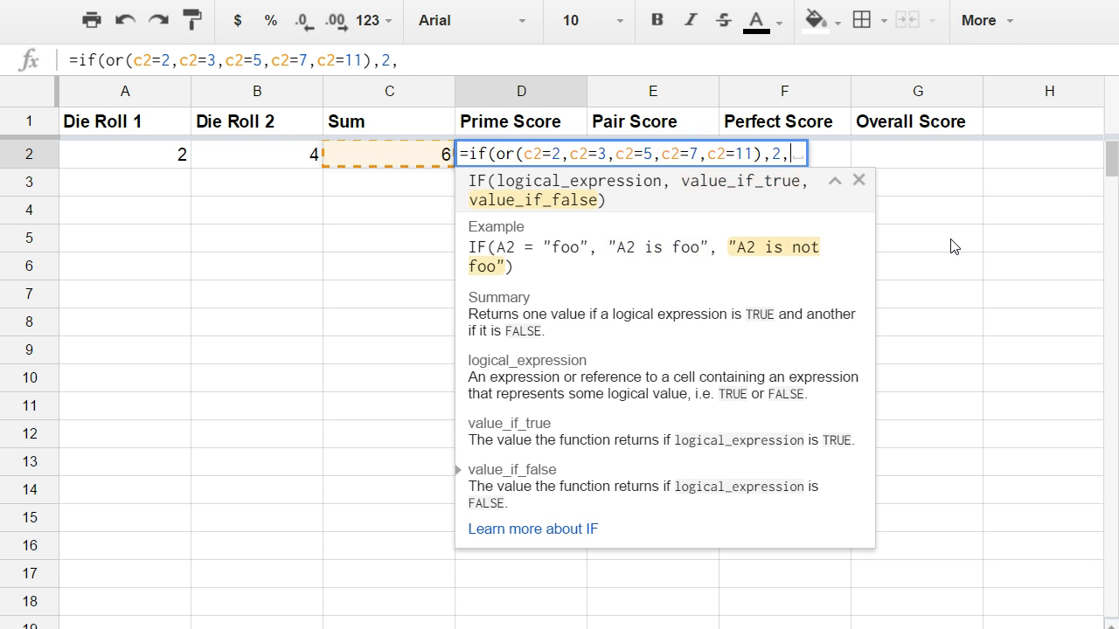
text(0))
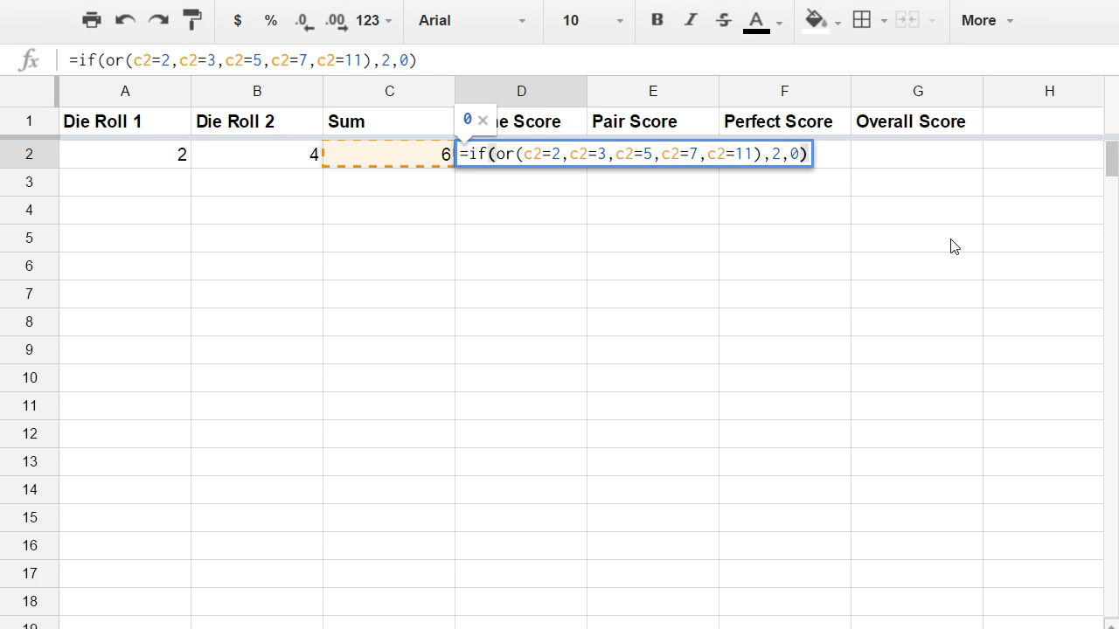
key(Return)
key(Up)
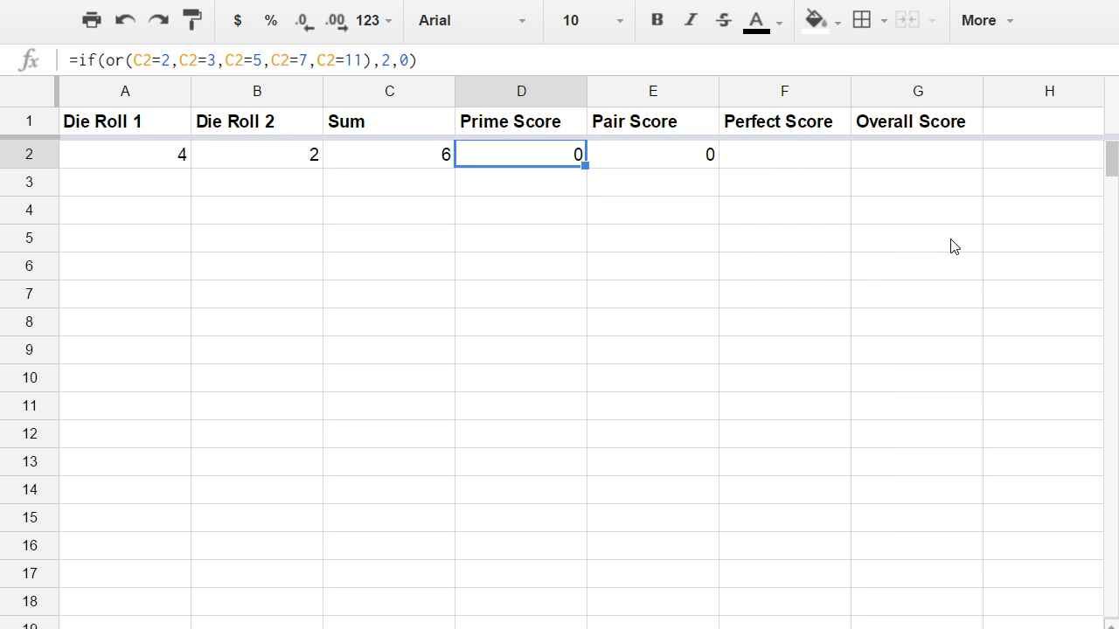
key(Left)
key(Right)
key(Right)
key(Right)
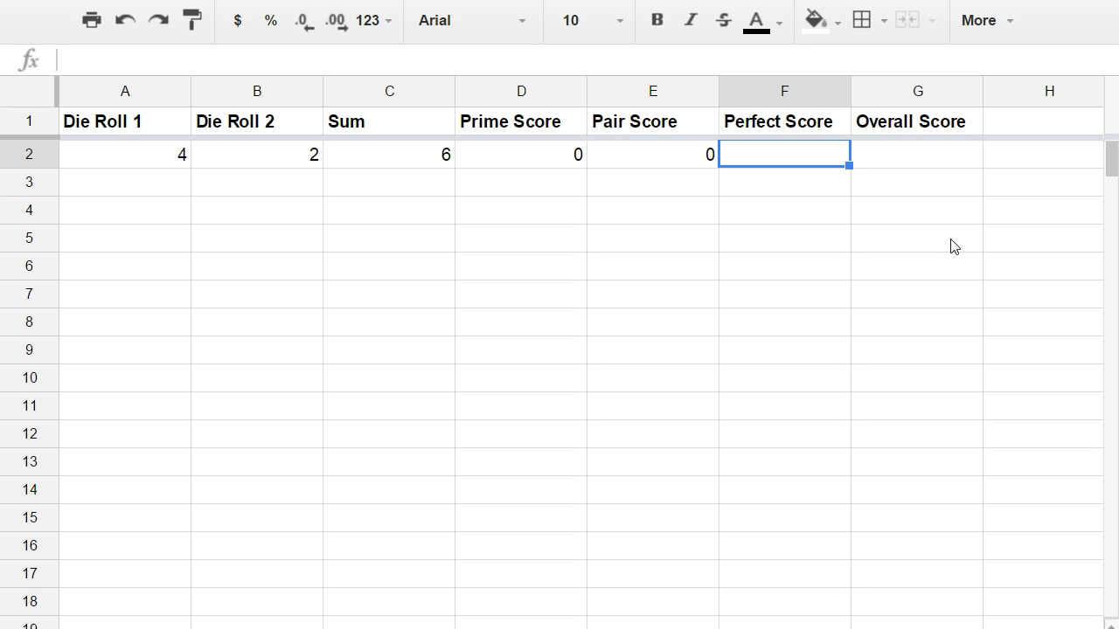
Enter =if(or(c2=4,c2=9),5,0) in F2 for the Perfect Score
text(=i)
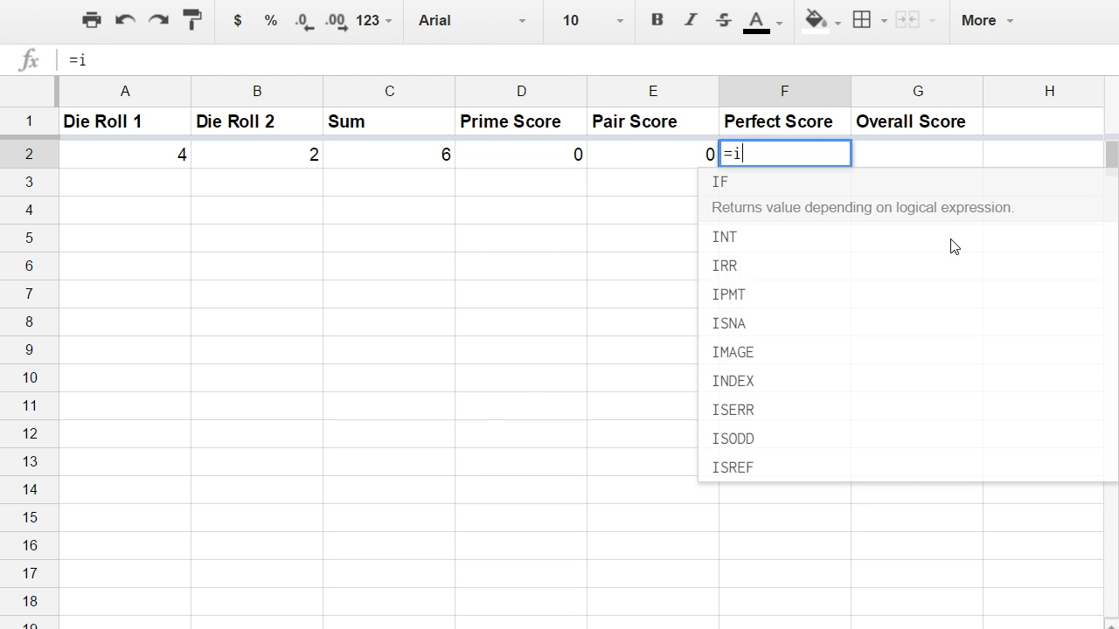
text(f(or()
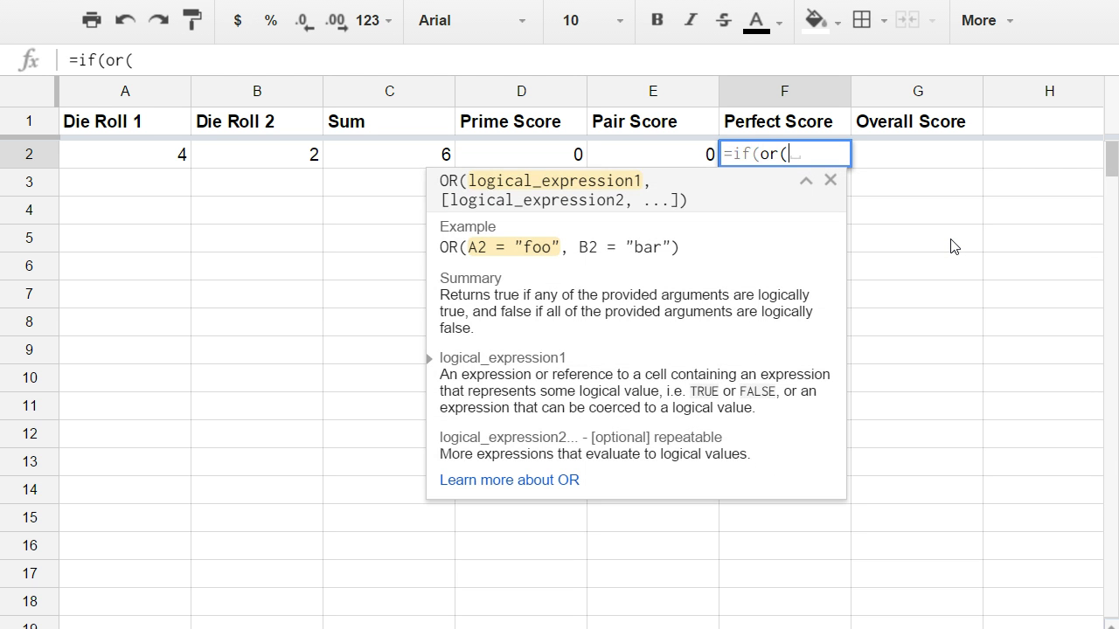
text(c2=)
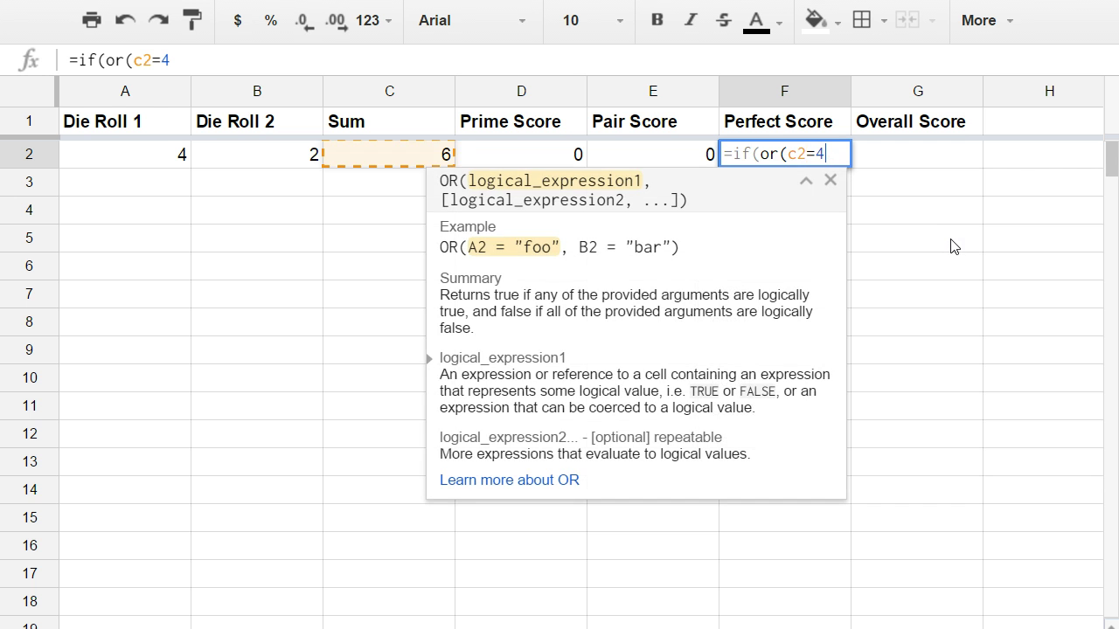
text(4,)
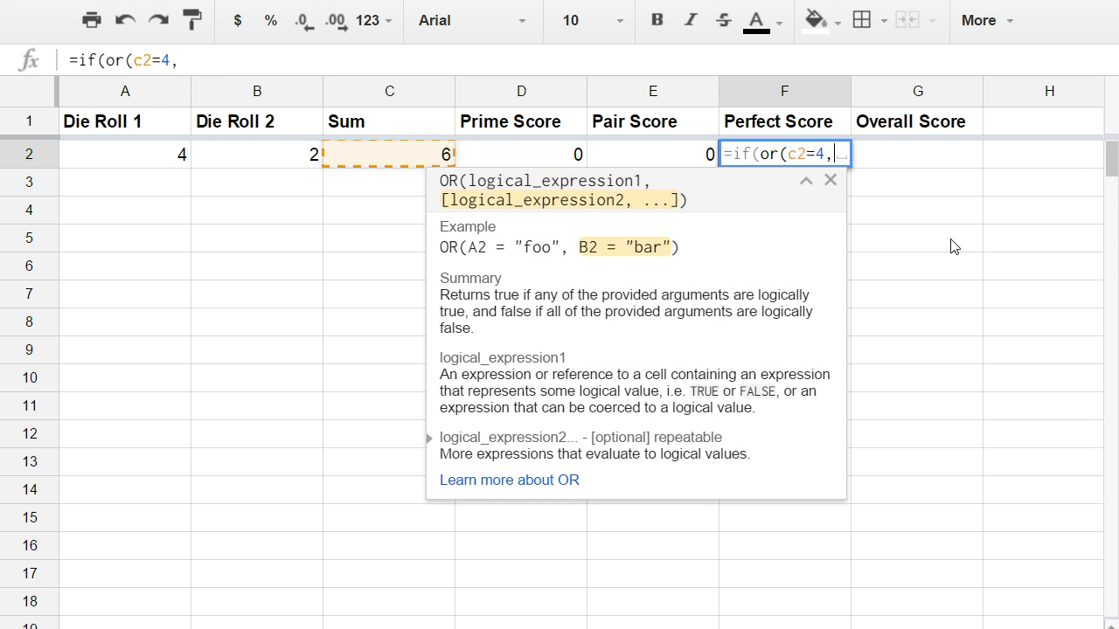
text(c2=)
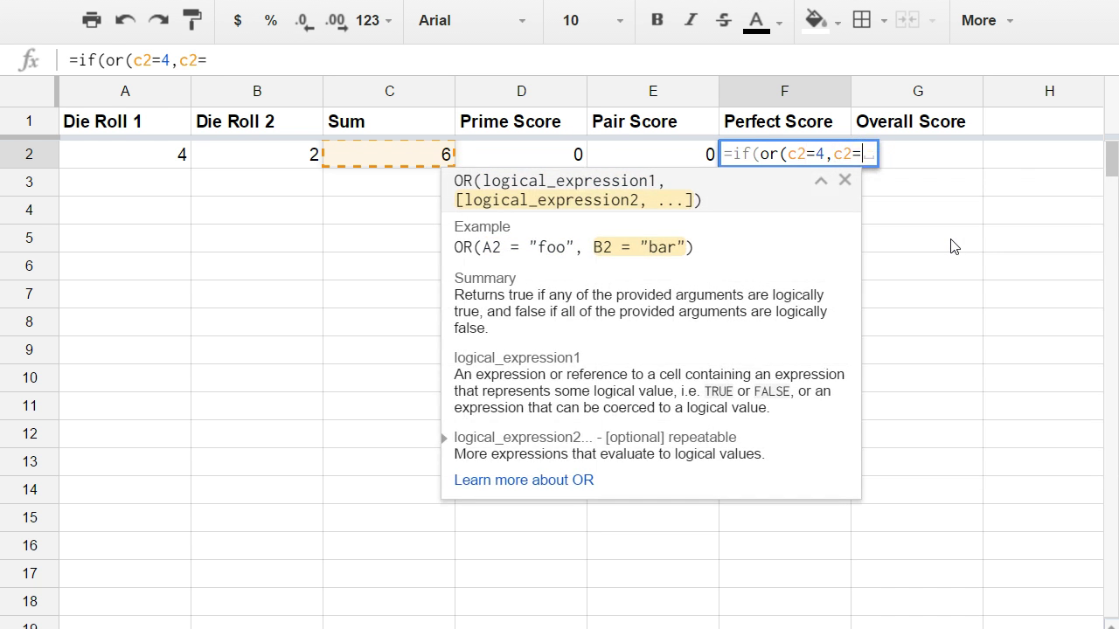
text(9),)
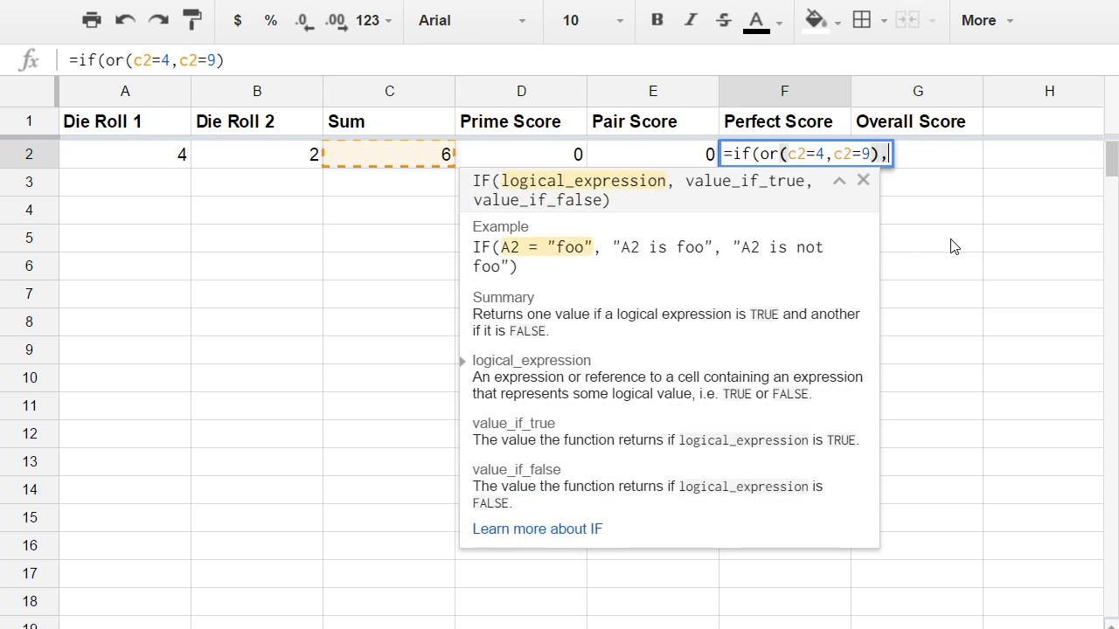
text(5,)
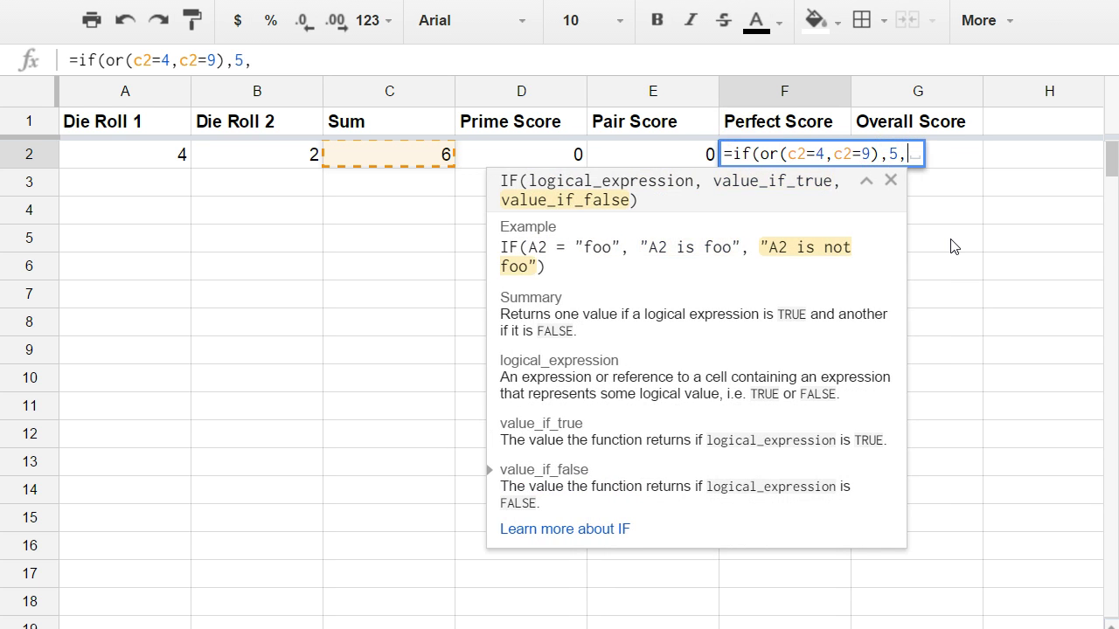
text(0))
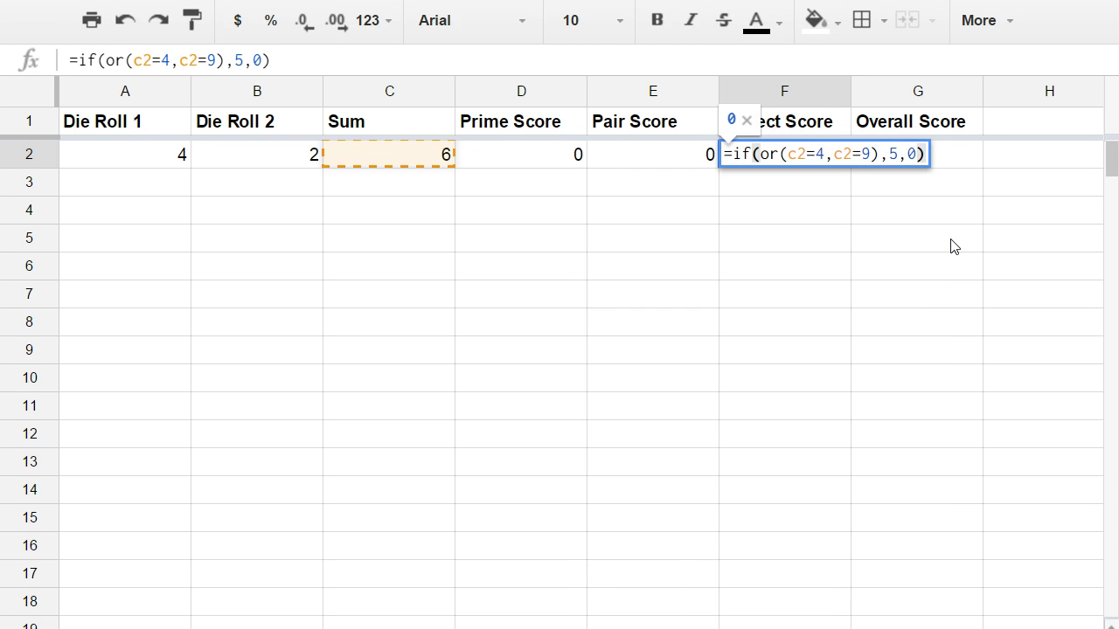
key(Tab)
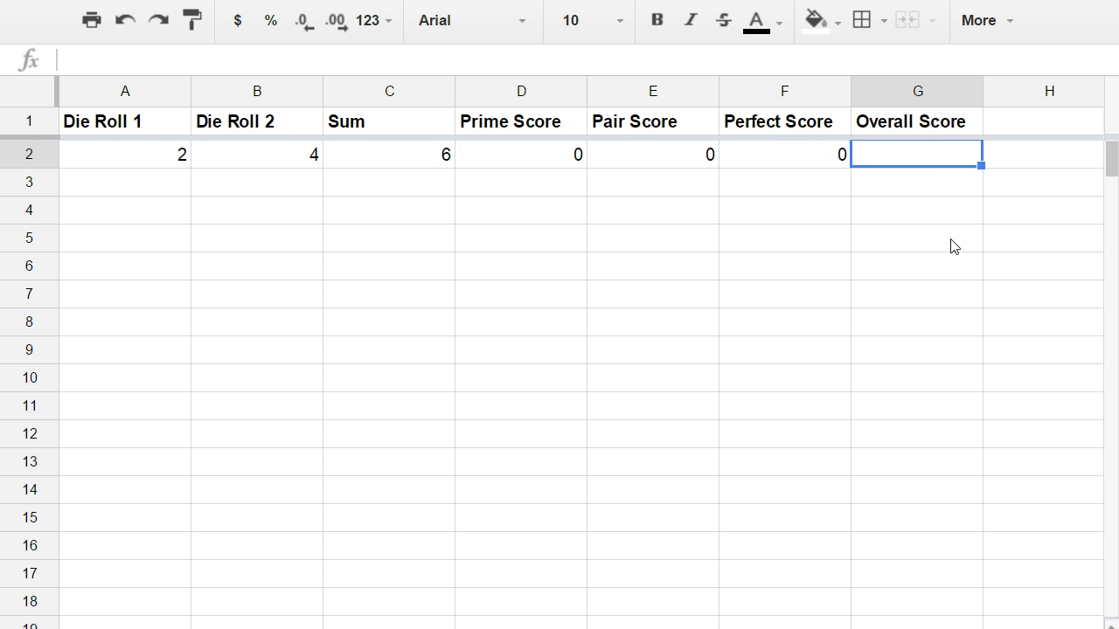
Enter =sum(D2:F2) in G2 as the Overall Score
text(=sum()
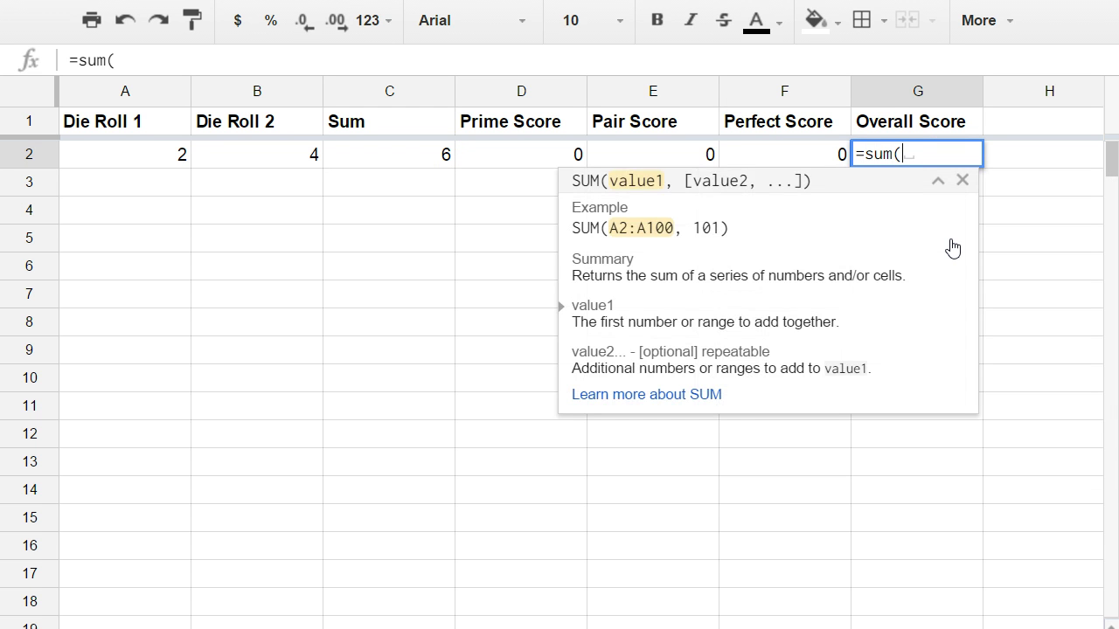
key(Left)
key(Left)
key(Left)
key(shift+Right)
key(shift+Right)
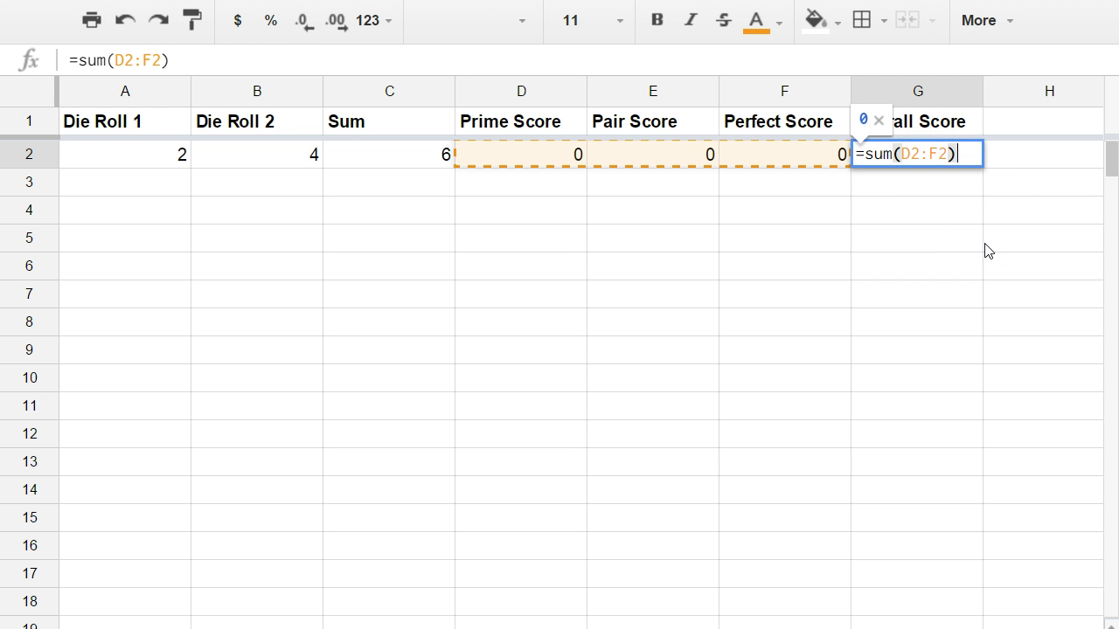
key(Return)
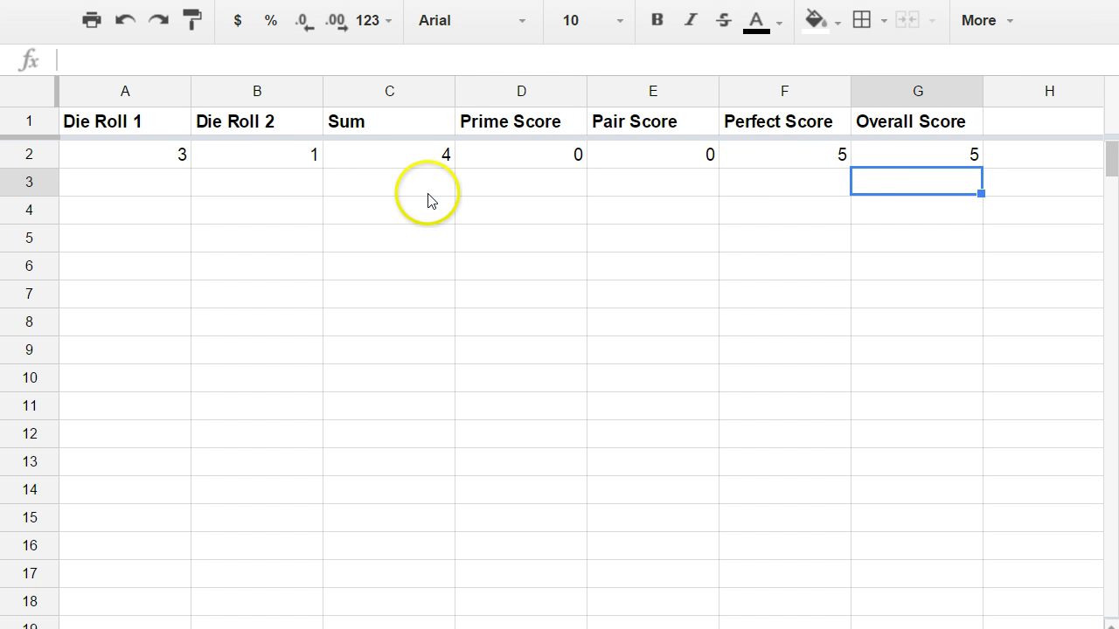
Fill the A2:G2 formulas down through row 501 for 500 rolls
click(140, 152)
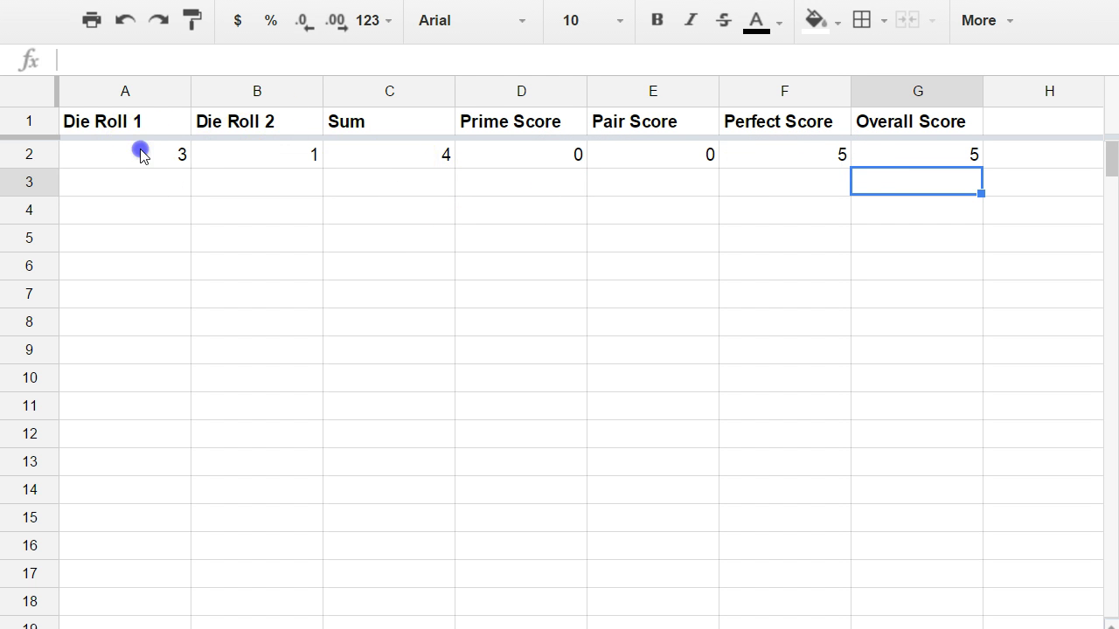
shift+click(918, 157)
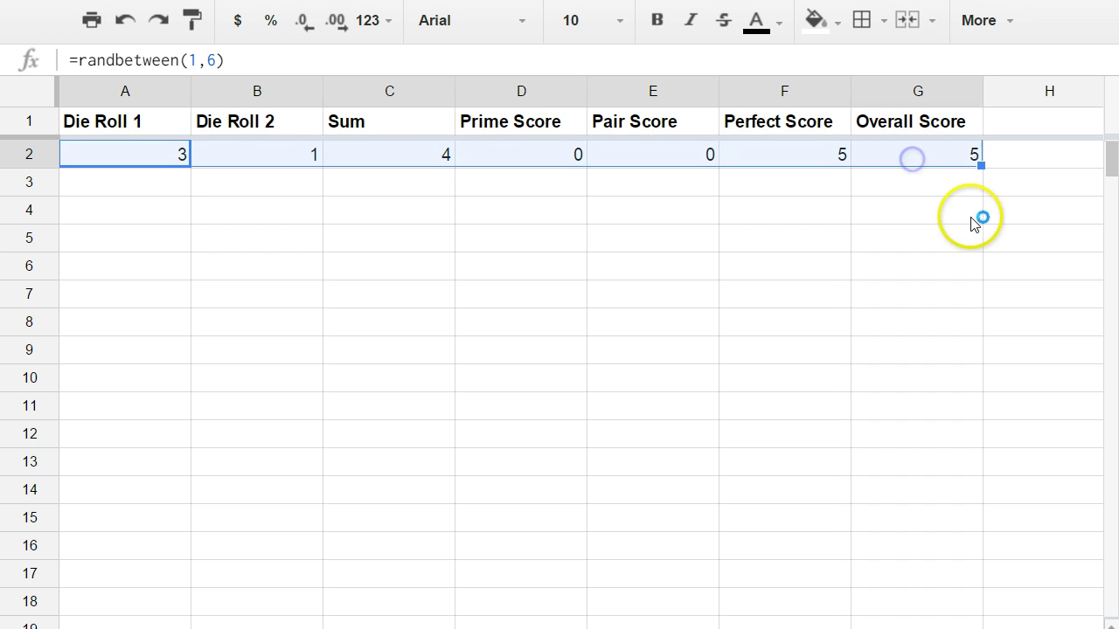
drag(1113, 162, 1115, 381)
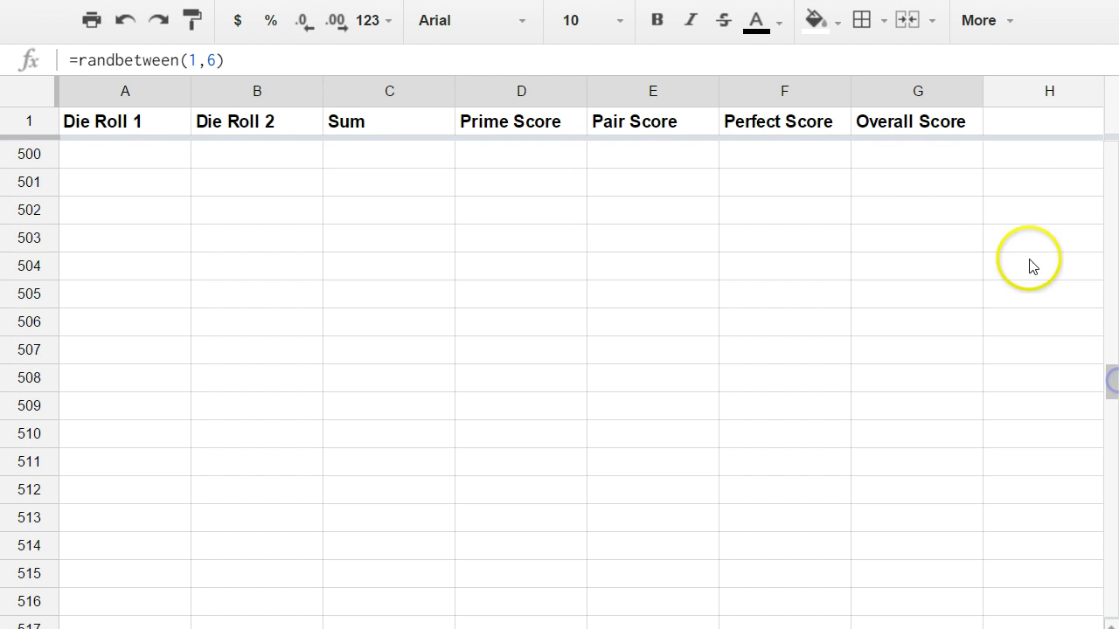
shift+click(909, 185)
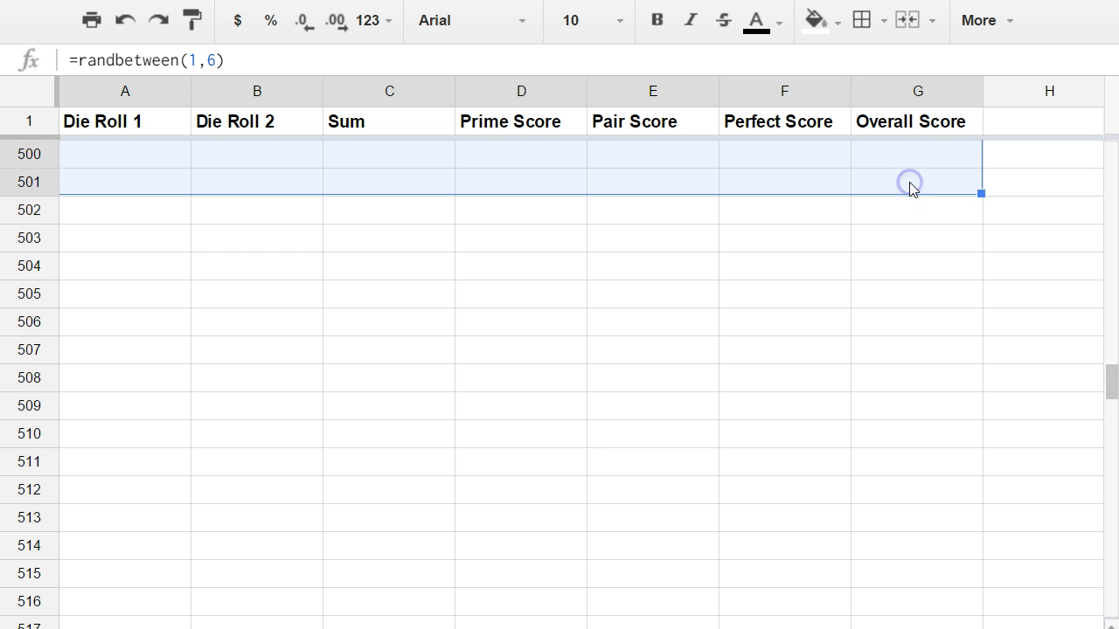
mouse_move(1110, 381)
mouse_down()
mouse_move(1115, 124)
mouse_move(1103, 190)
mouse_move(1105, 395)
mouse_move(1105, 378)
mouse_up()
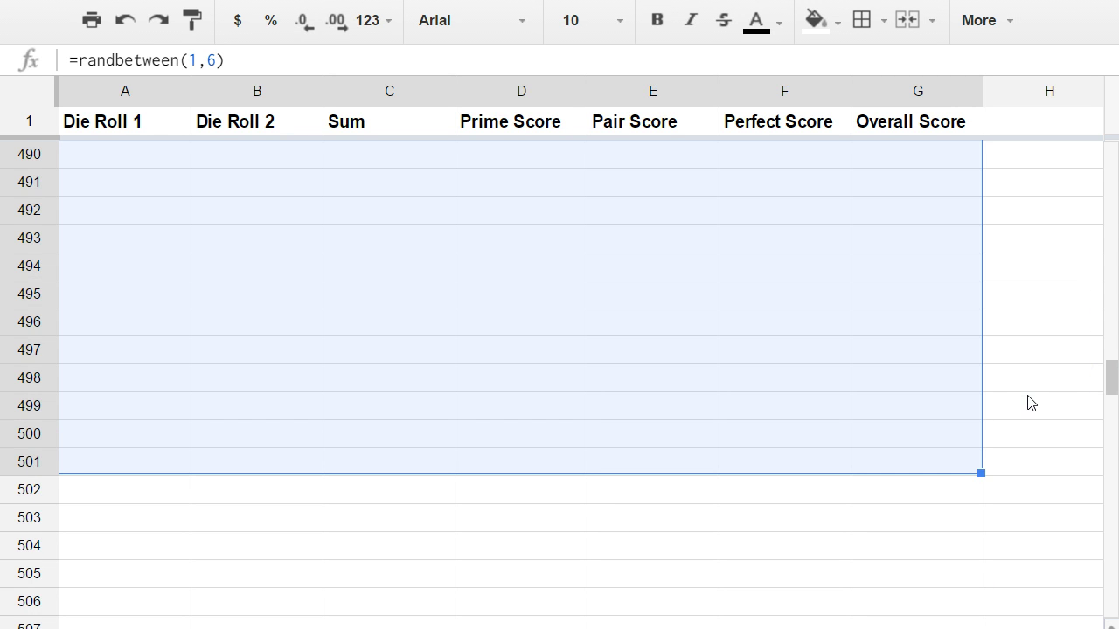
scroll(1034, 409, down, 1)
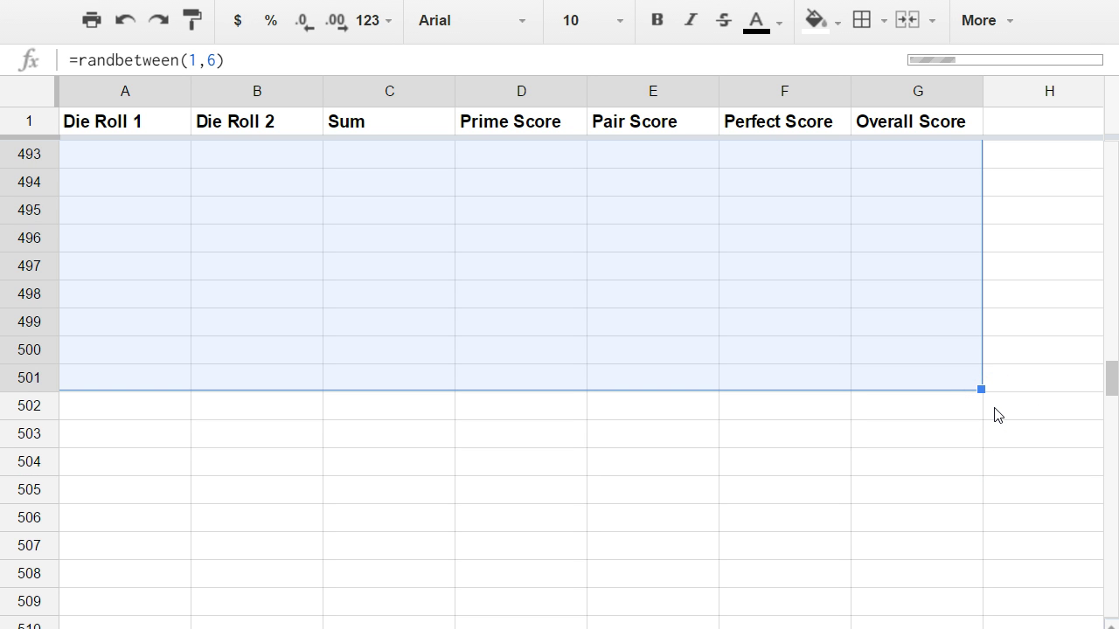
mouse_move(990, 68)
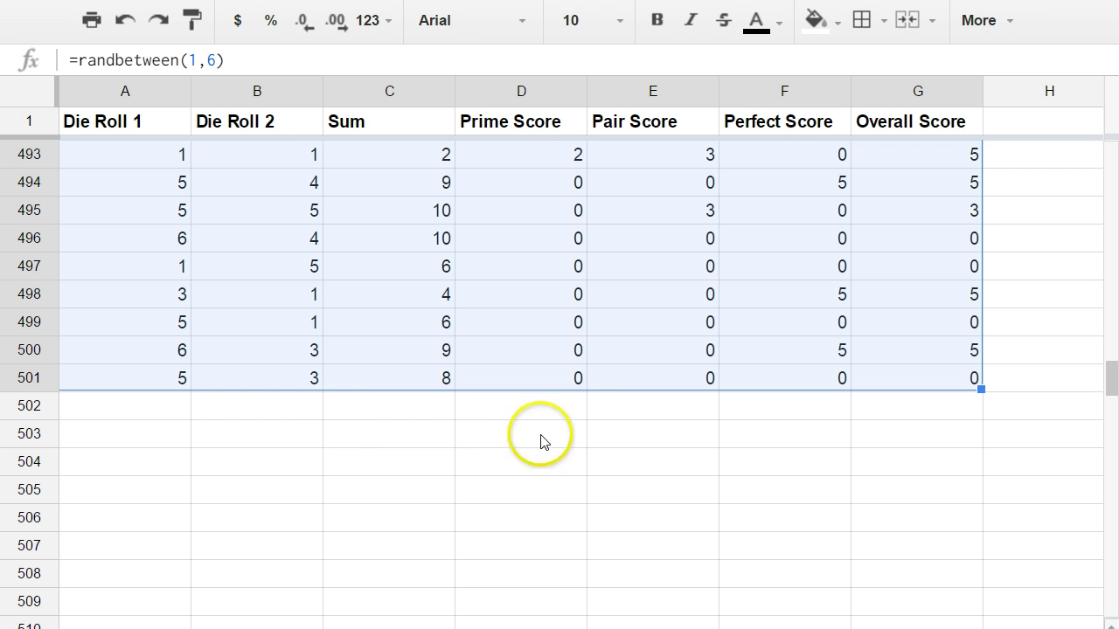
Enter =average(d2:d501) in D502 for the Prime Score average
click(512, 411)
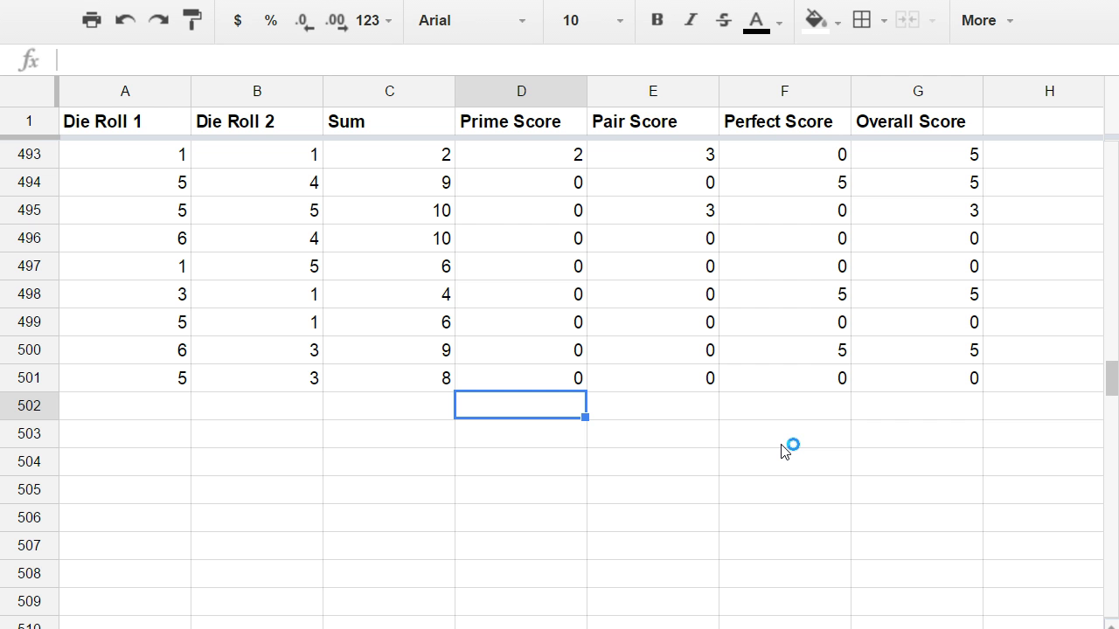
text(=)
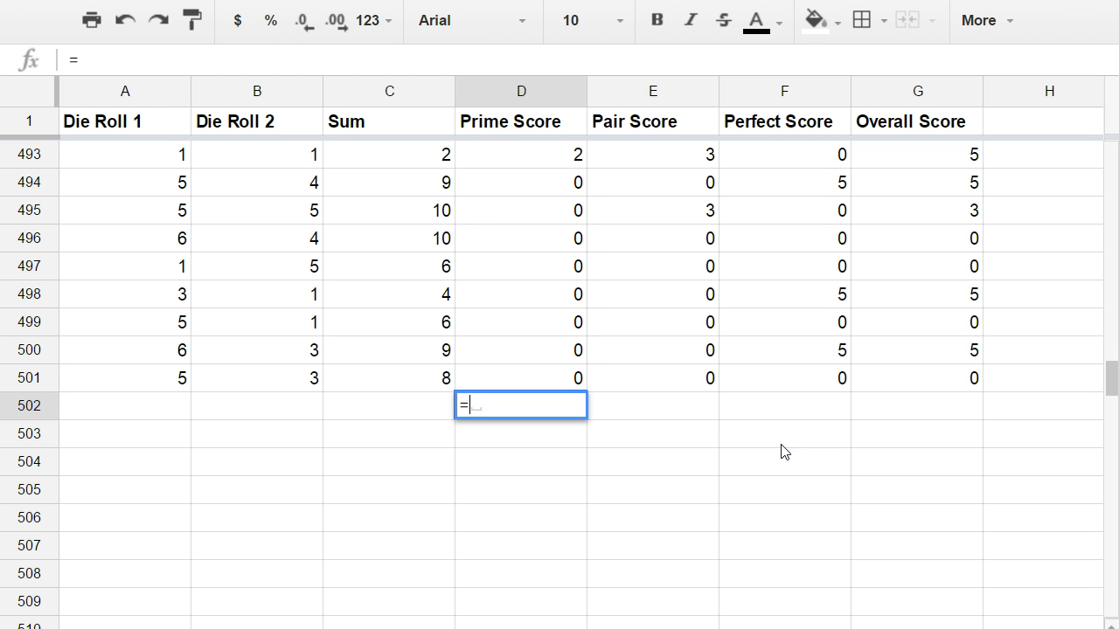
text(aveage)
key(BackSpace)
text(rage()
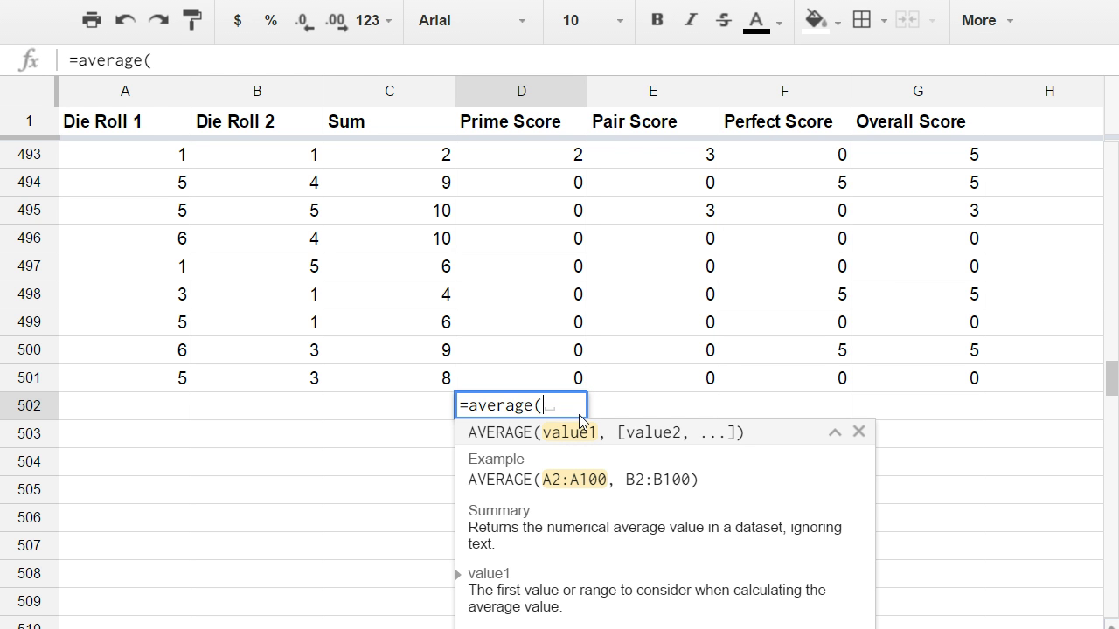
text(d2:)
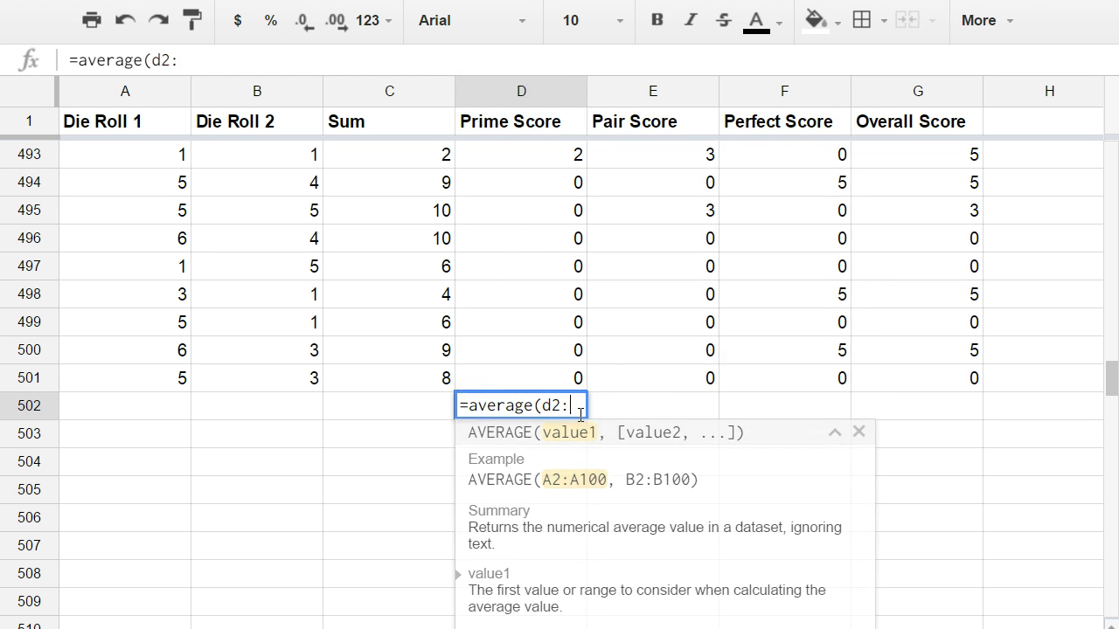
text(d5)
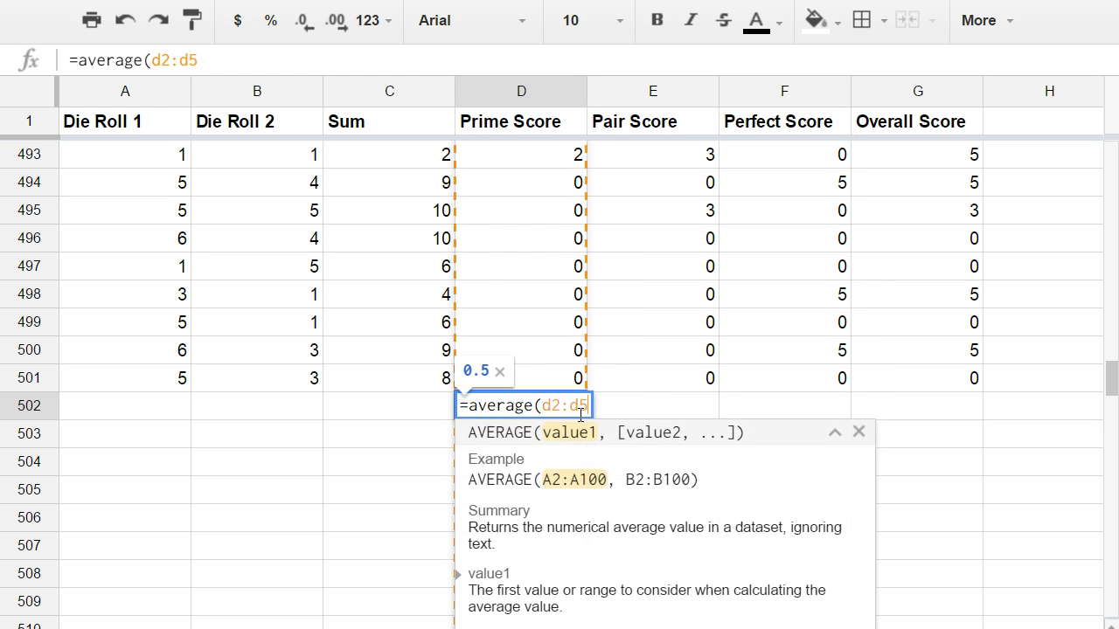
text(01)
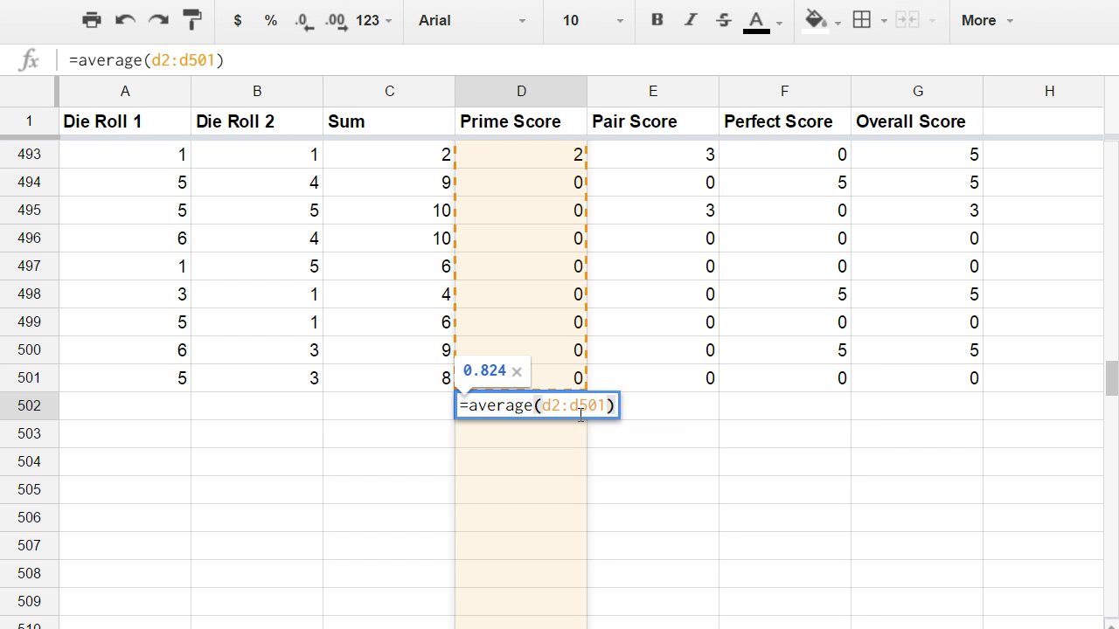
text())
key(Return)
click(580, 416)
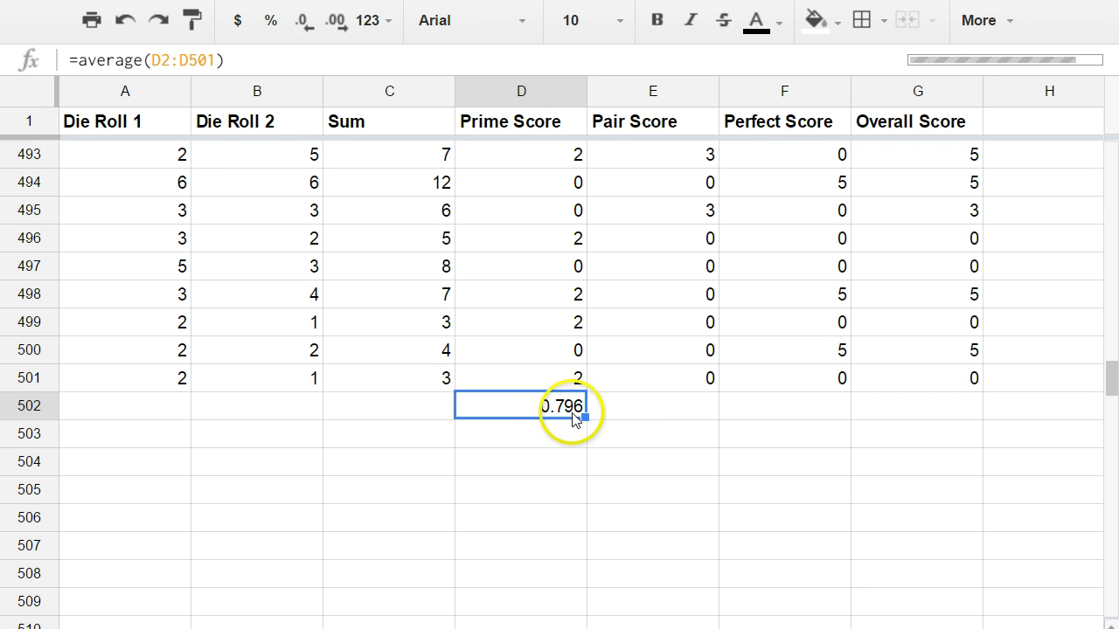
Copy the D502 average formula across to E502, F502 and G502
click(666, 410)
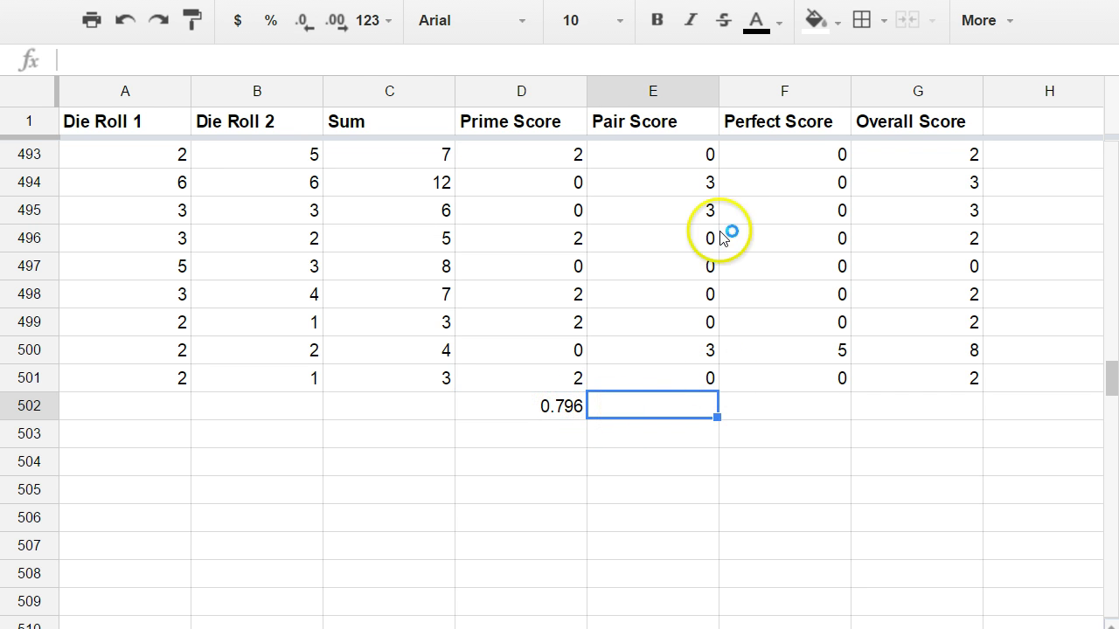
click(566, 406)
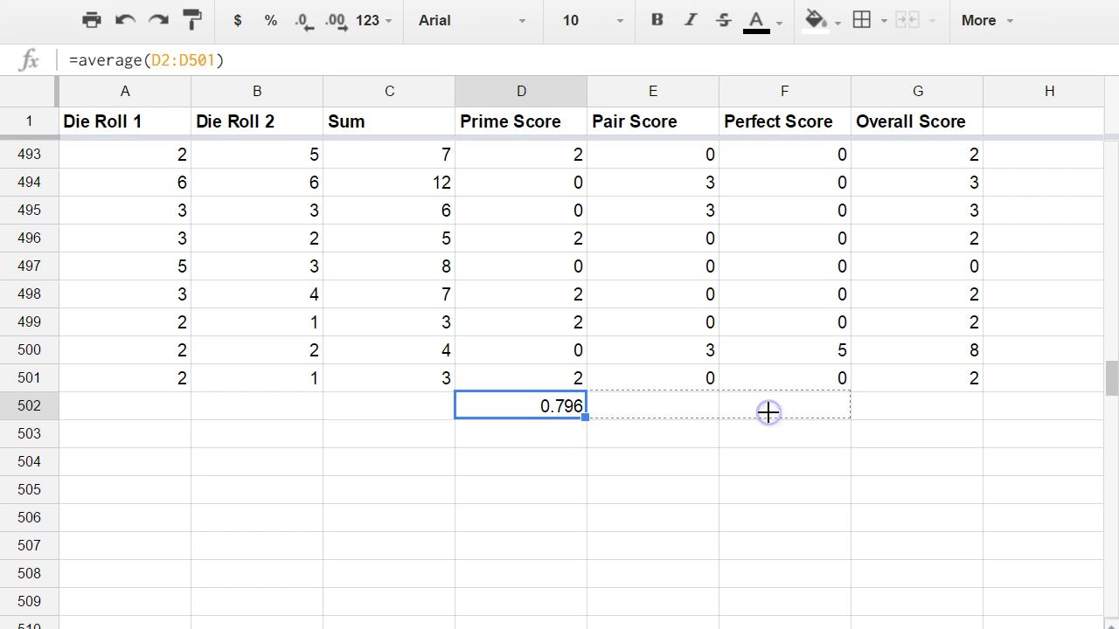
drag(767, 412, 770, 412)
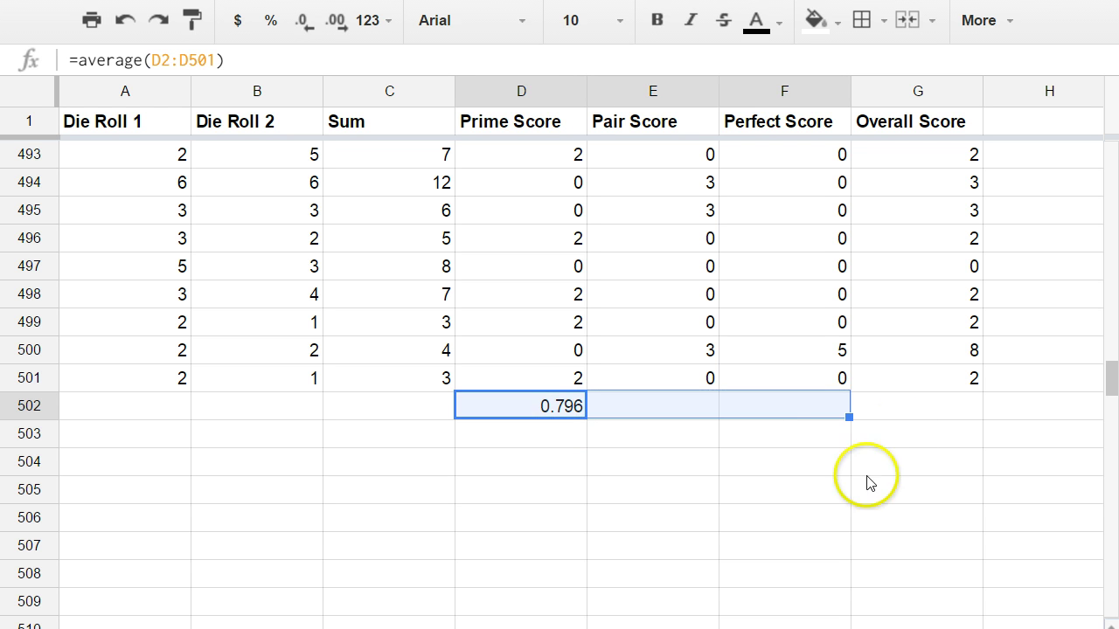
click(902, 413)
click(825, 415)
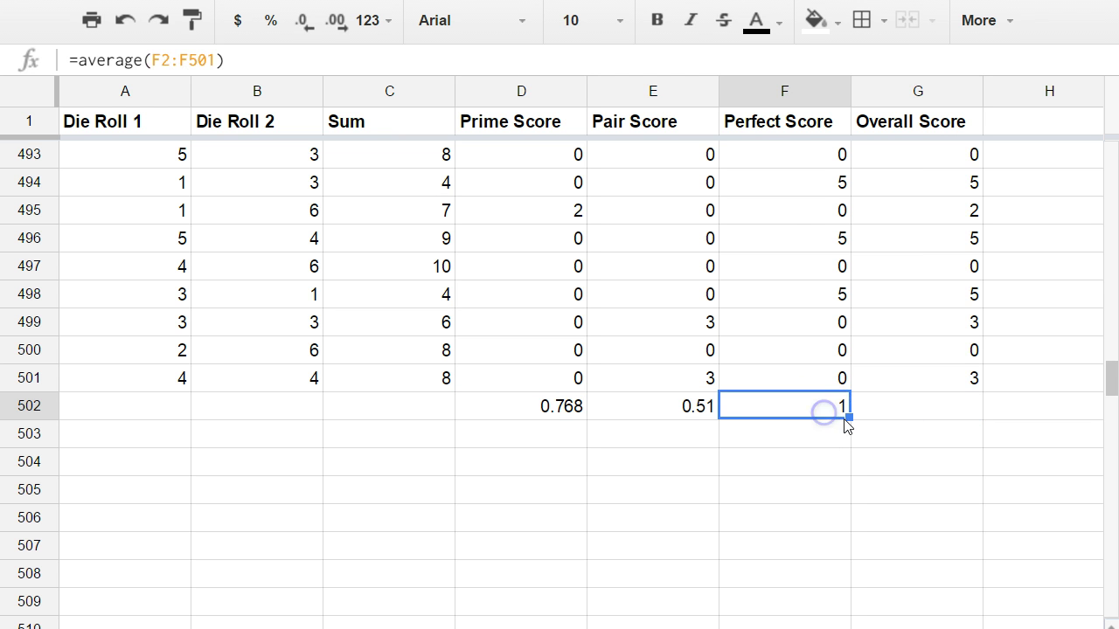
drag(935, 416, 933, 418)
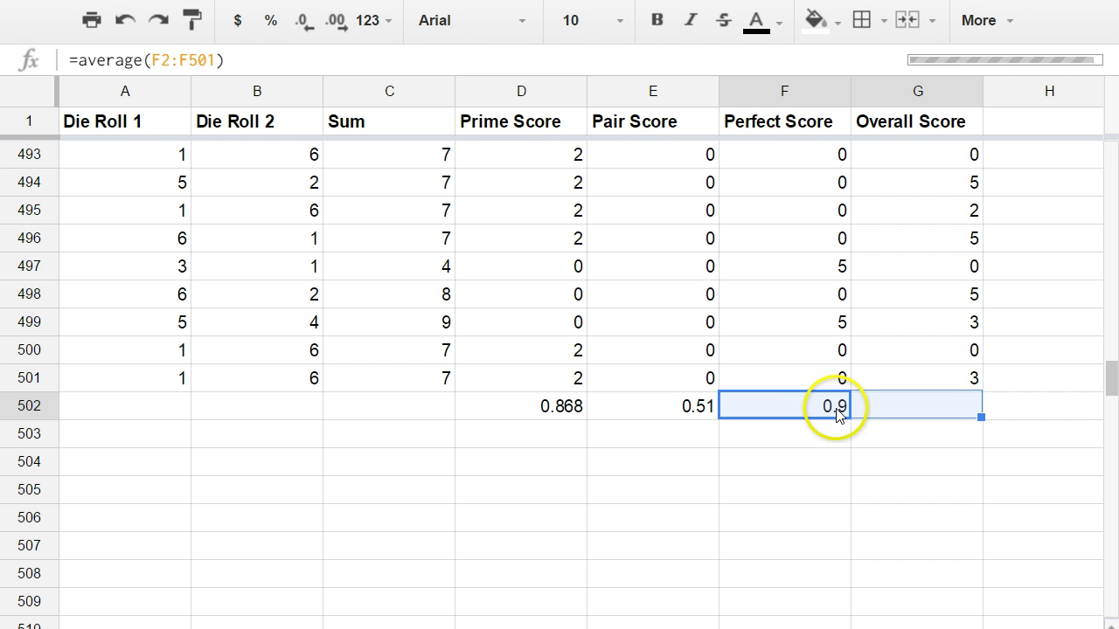
Show the D502:G502 averages at three decimals, then return to the Word brief
click(577, 416)
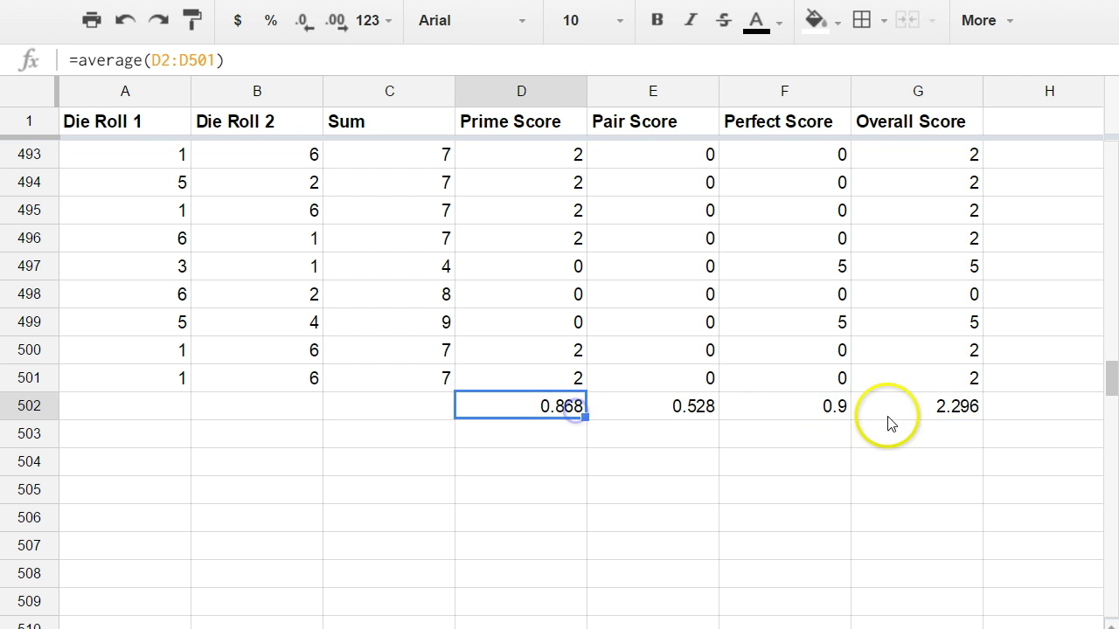
shift+click(960, 409)
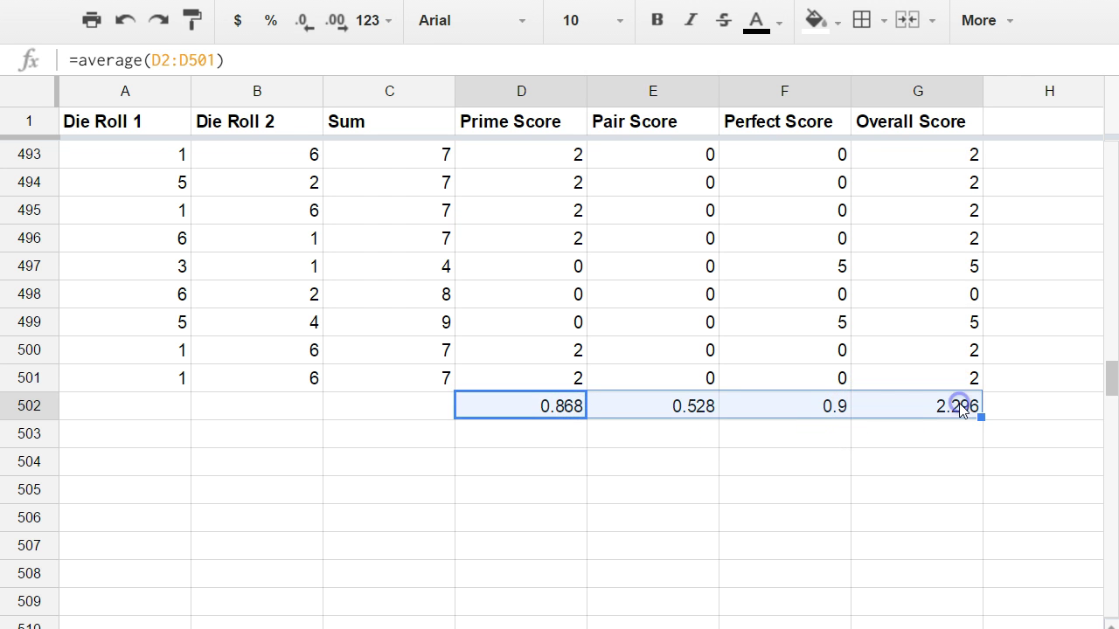
click(335, 21)
click(302, 21)
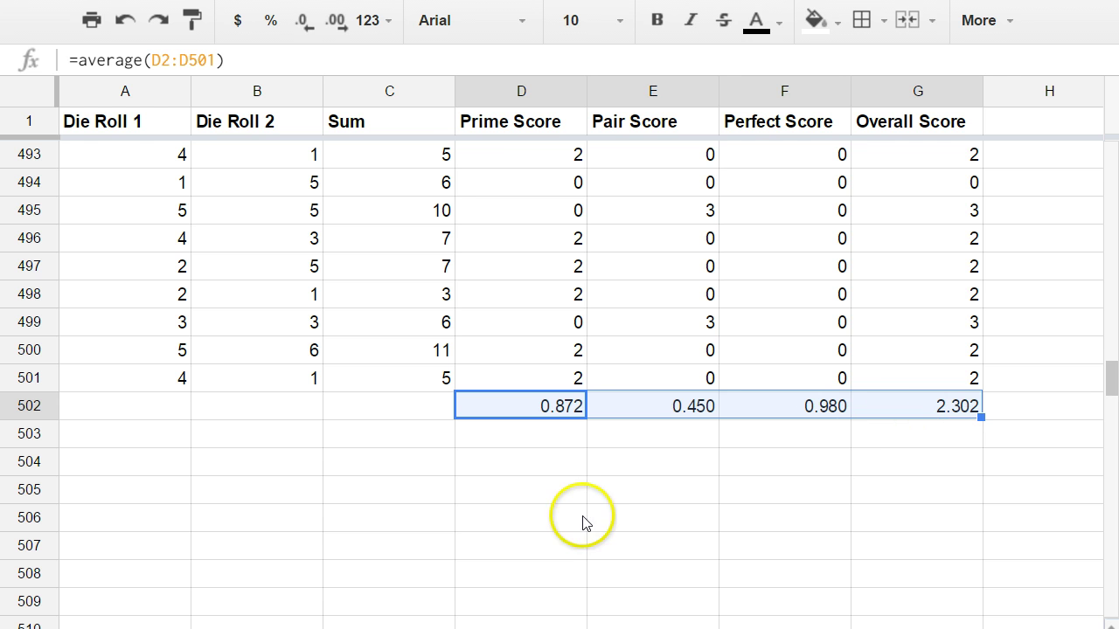
key(alt+Tab)
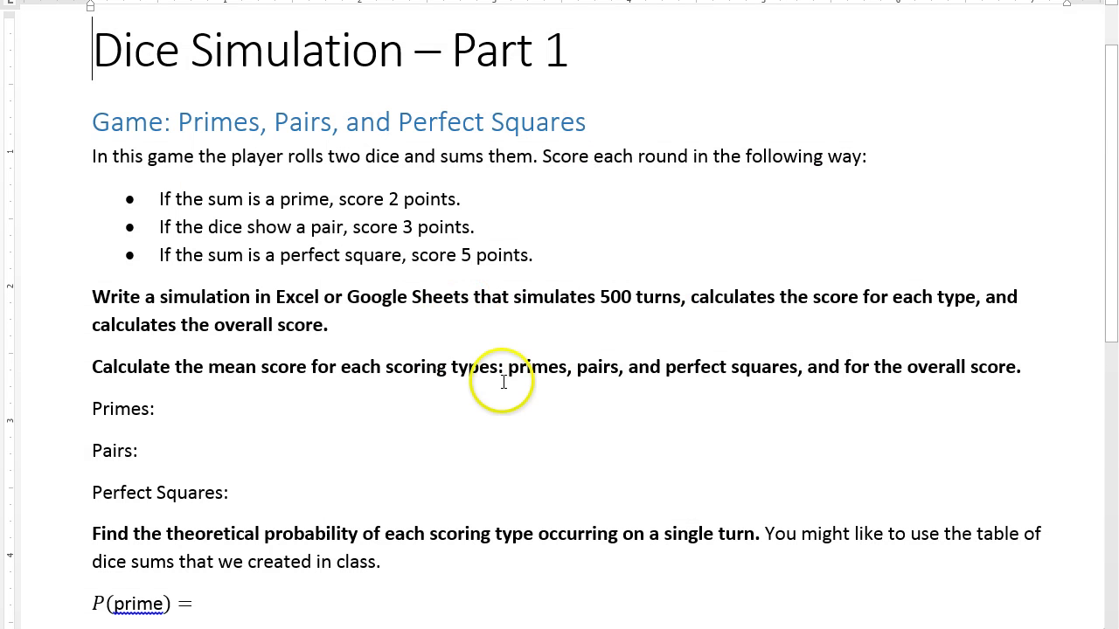
scroll(499, 394, down, 1)
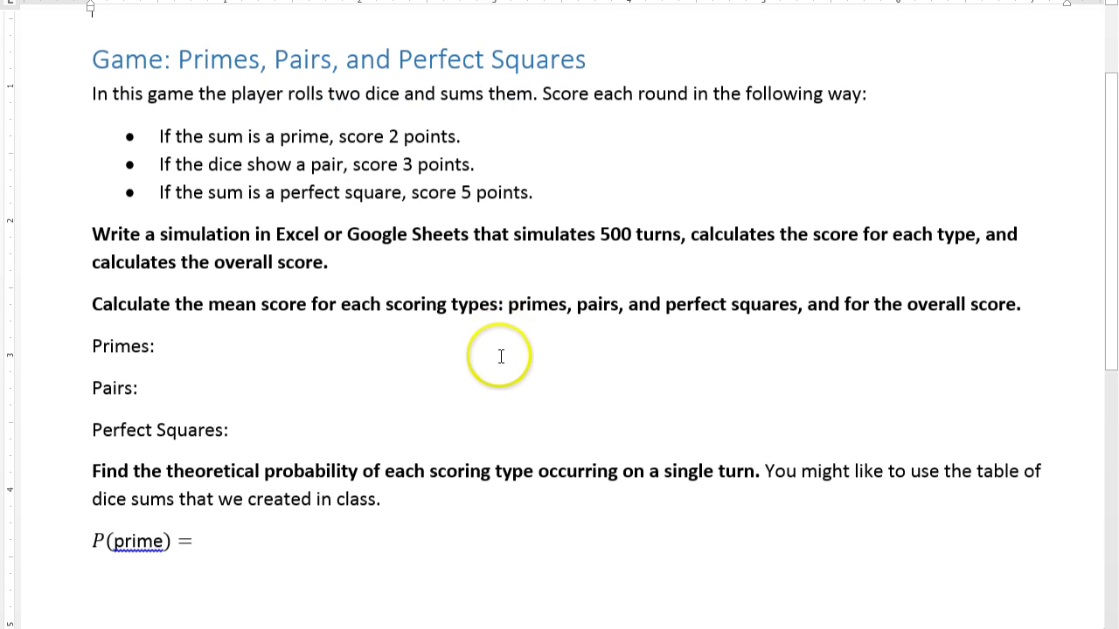
click(206, 301)
shift+click(305, 297)
click(365, 365)
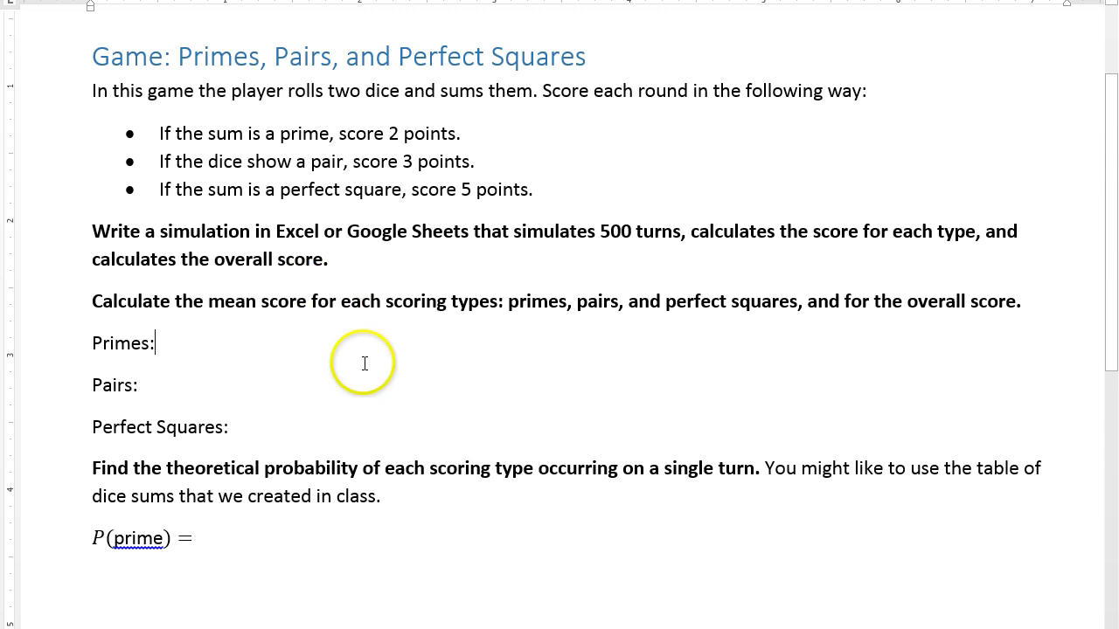
scroll(382, 379, down, 3)
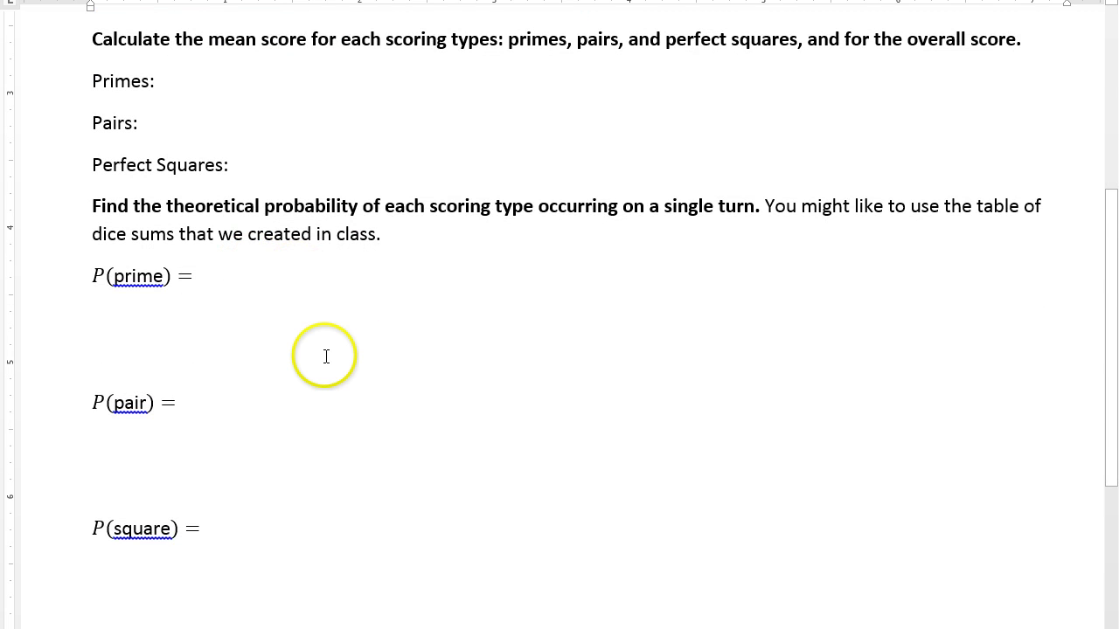
scroll(325, 363, down, 1)
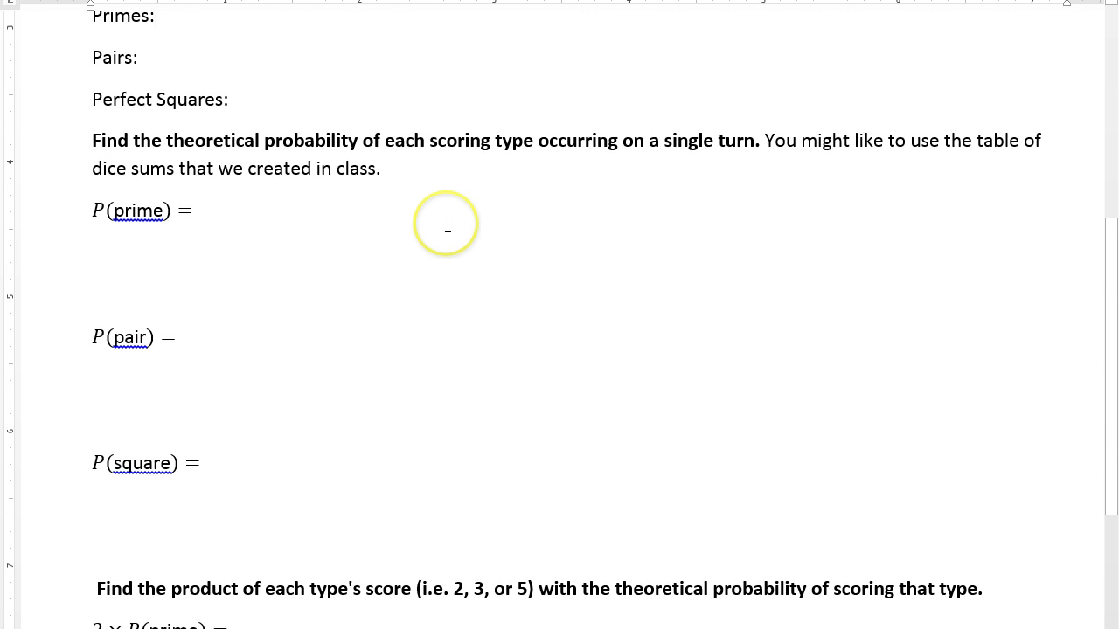
key(alt+Tab)
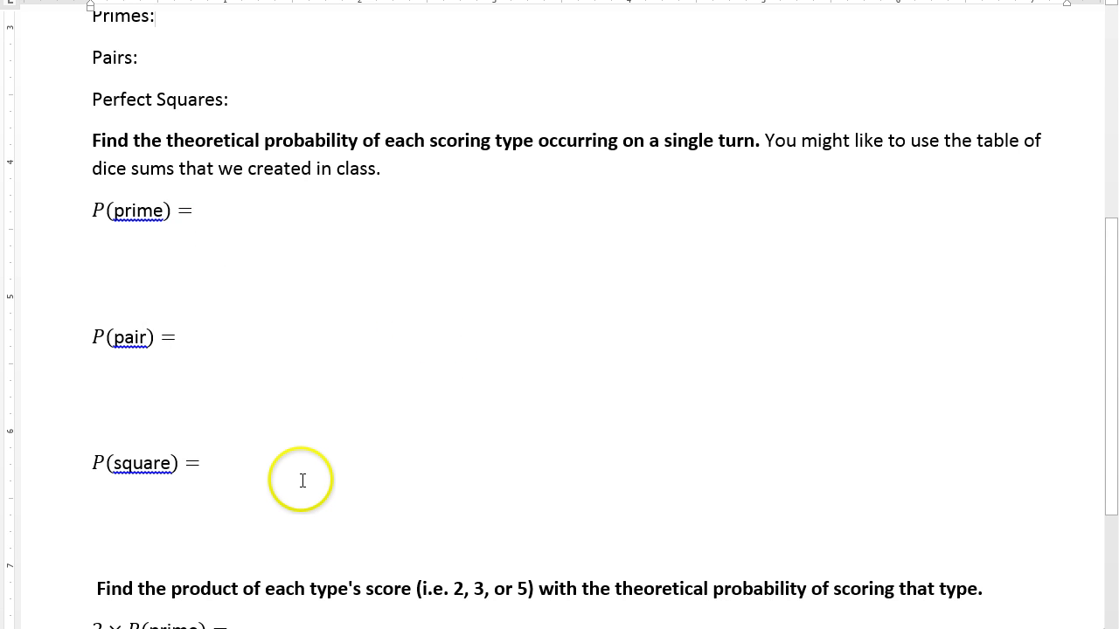
scroll(300, 463, down, 3)
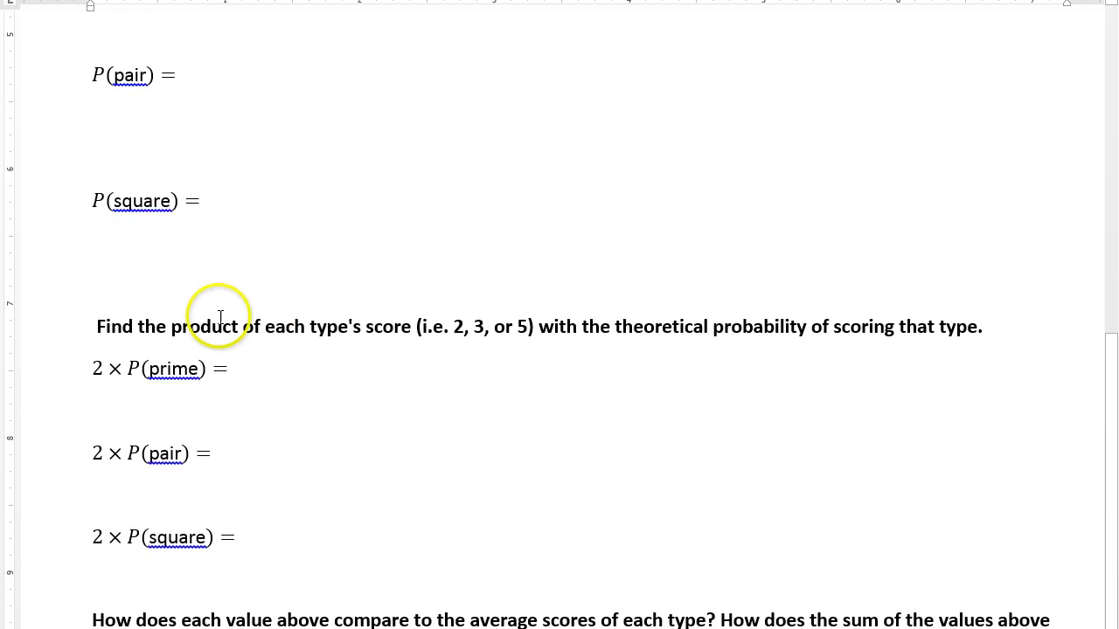
scroll(280, 358, down, 1)
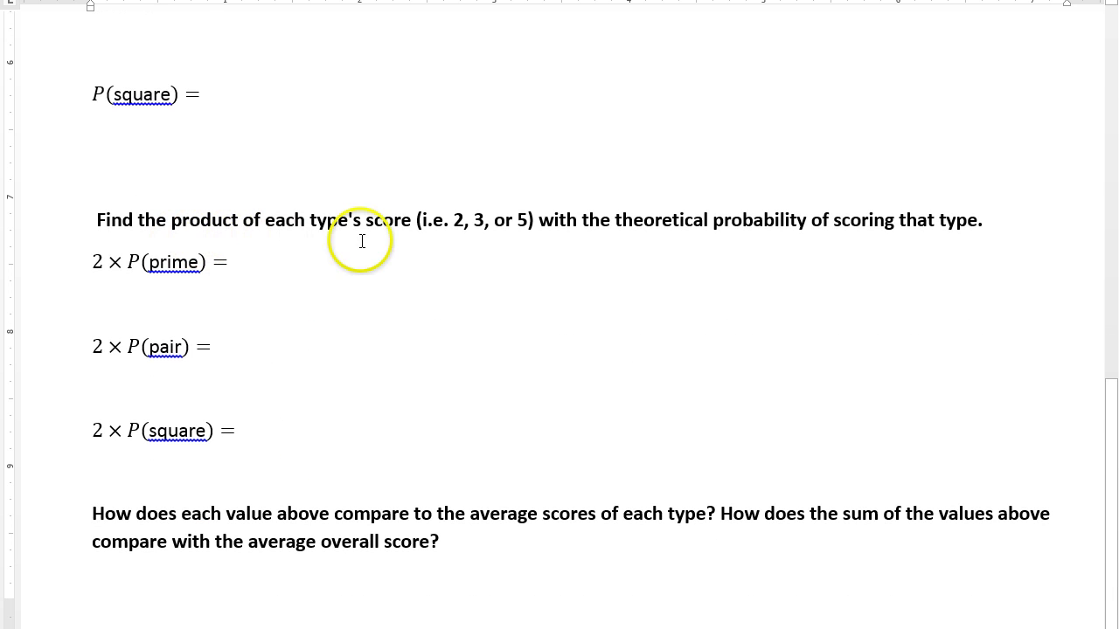
Change the Word equation multipliers to 3 × P(pair) and 5 × P(square)
click(129, 347)
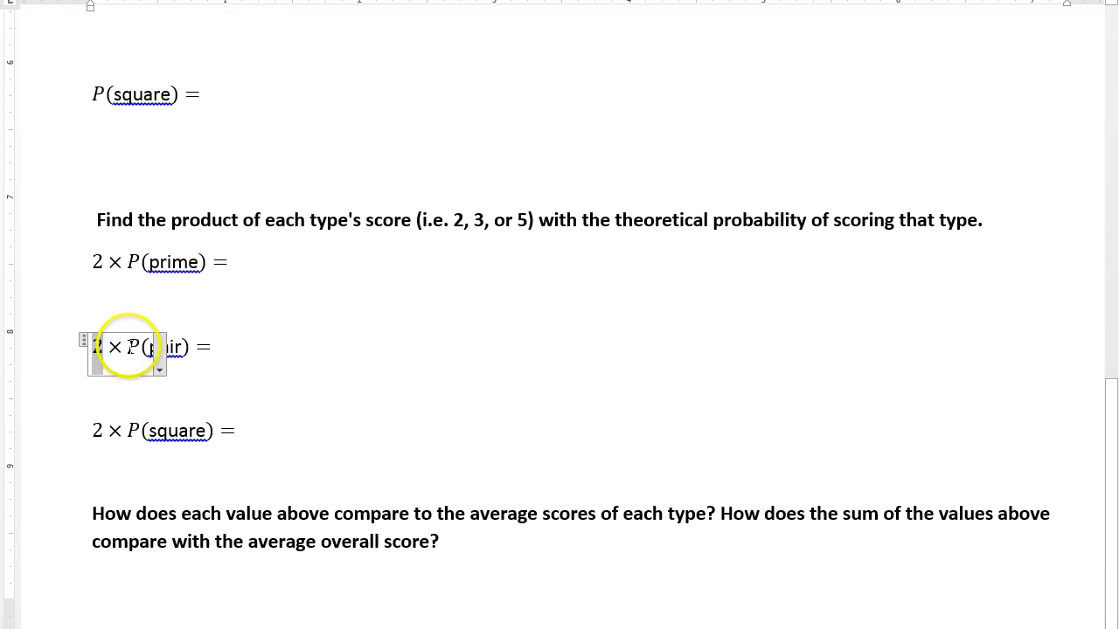
text(3)
double_click(96, 430)
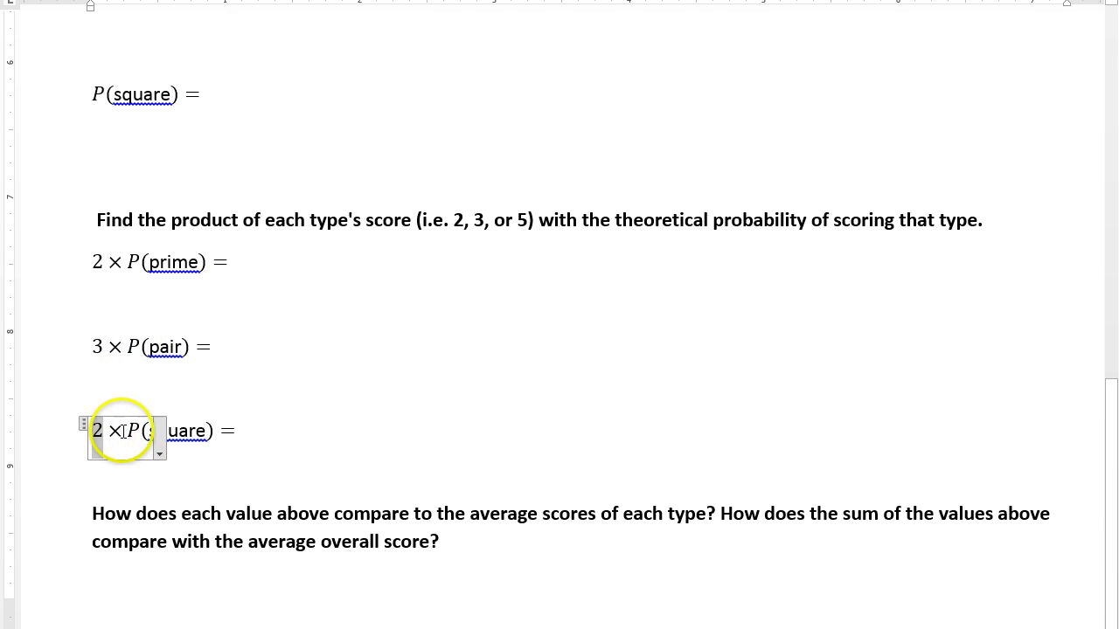
text(5)
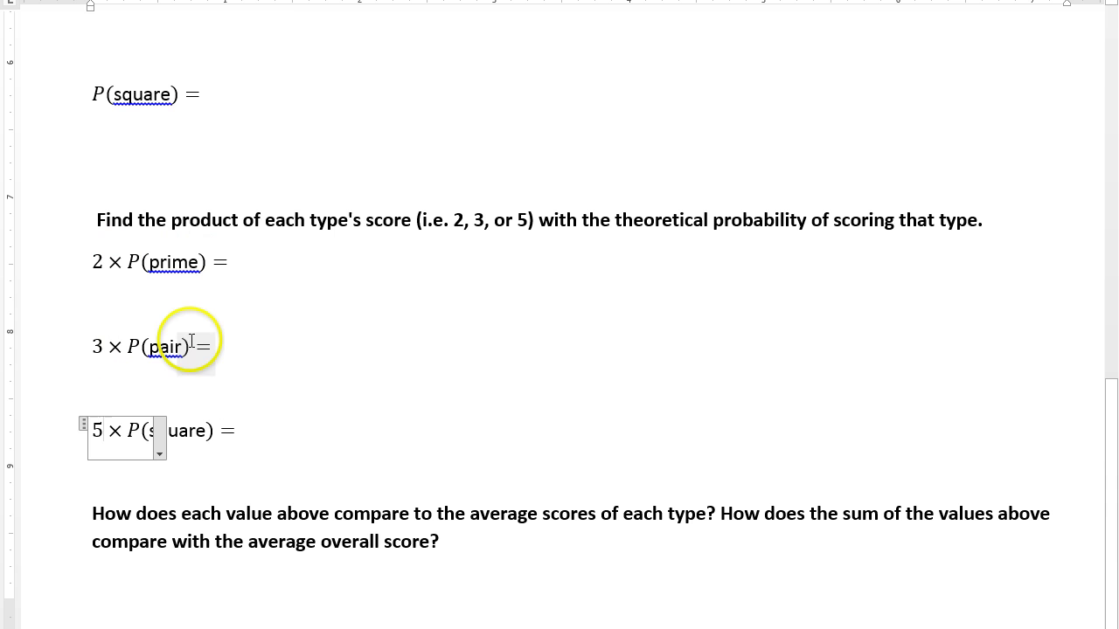
click(262, 428)
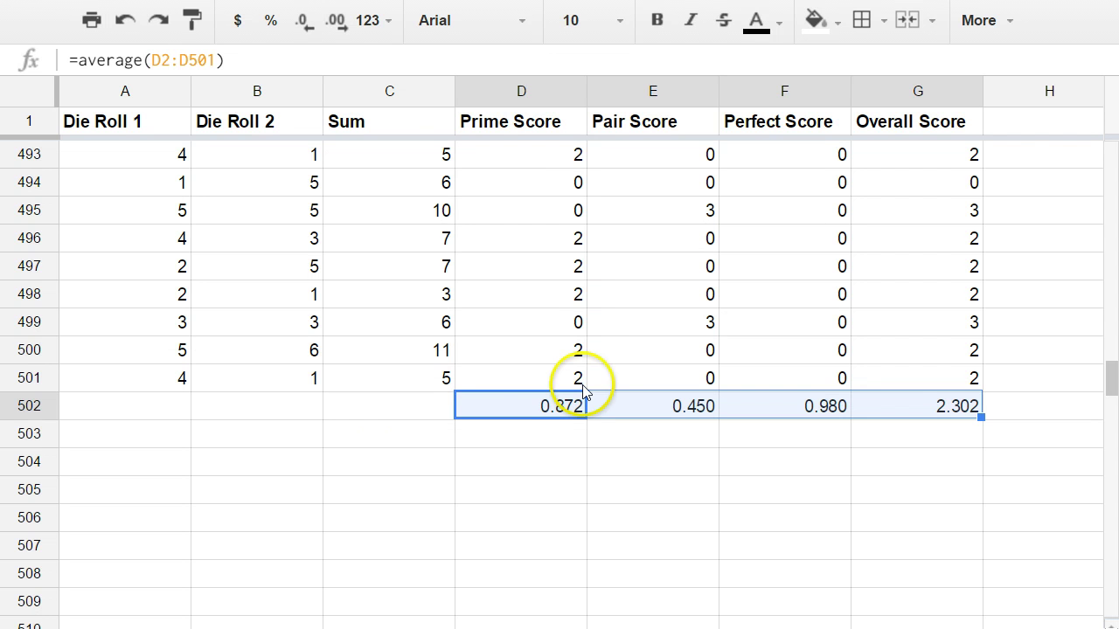
click(909, 435)
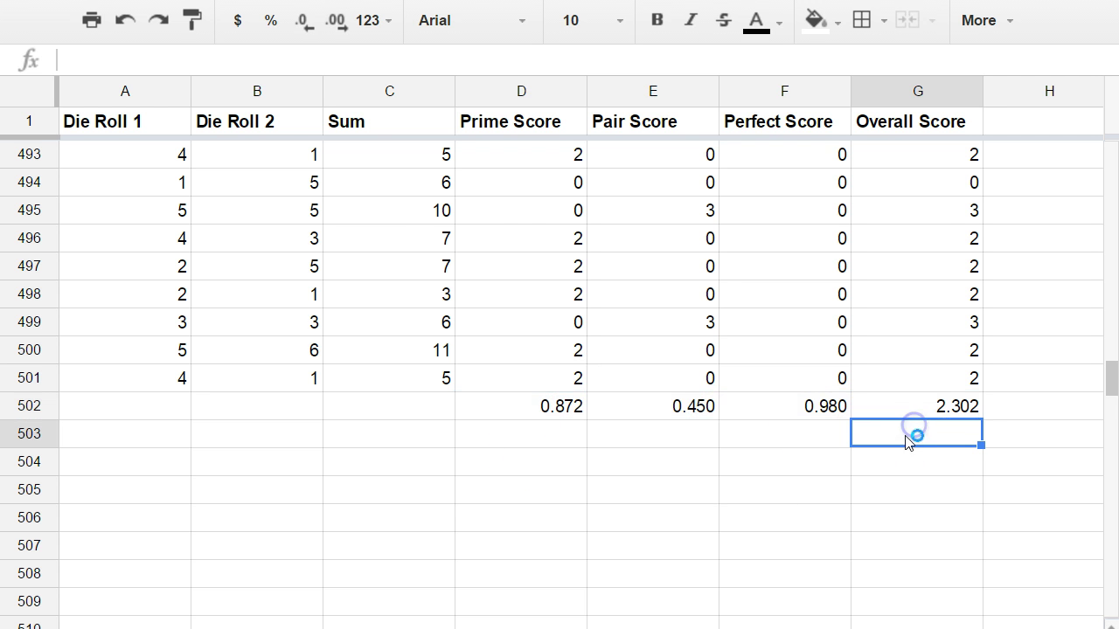
key(alt+Tab)
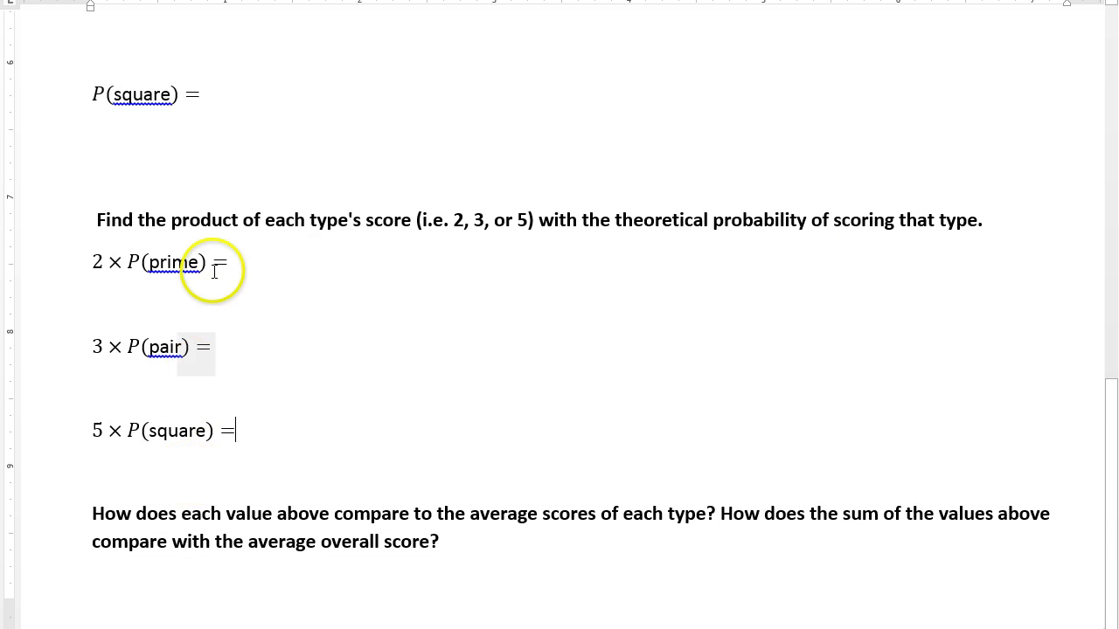
key(alt+Tab)
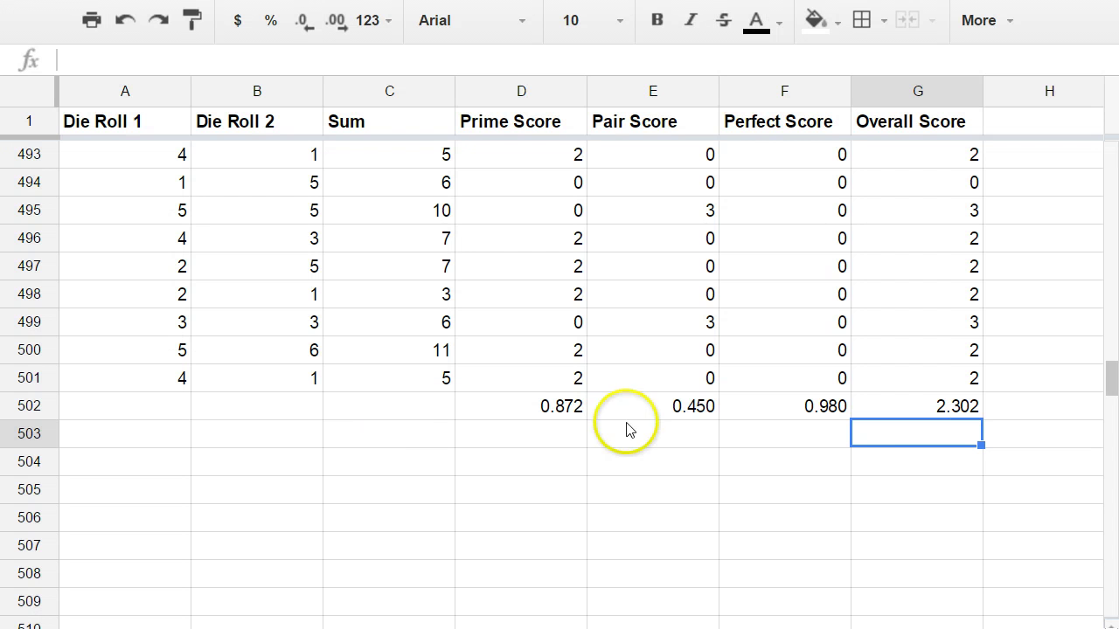
click(959, 400)
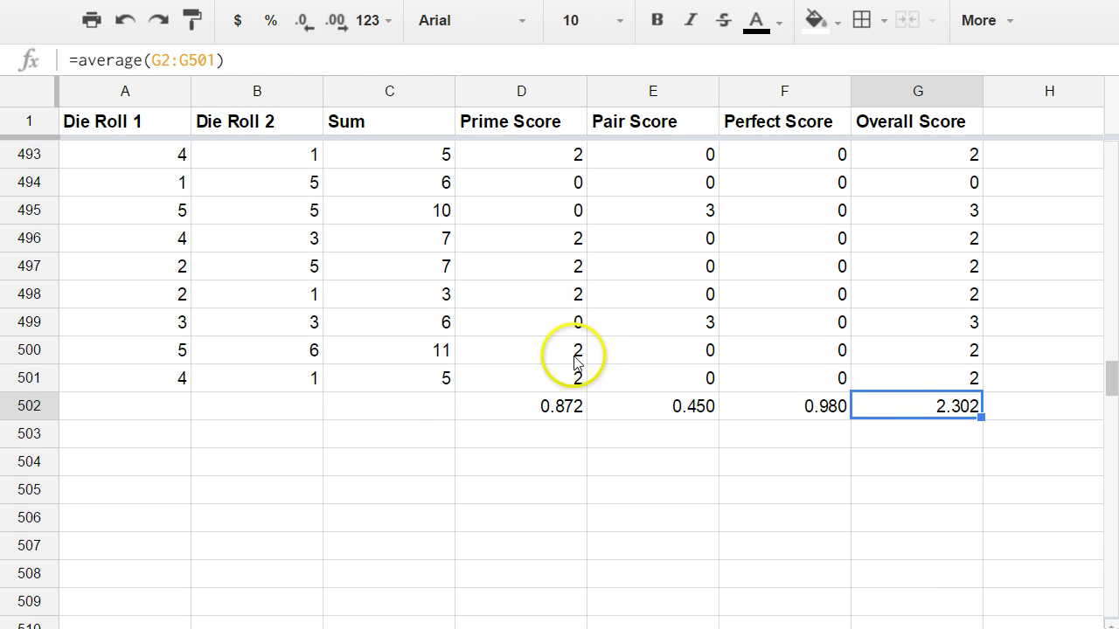